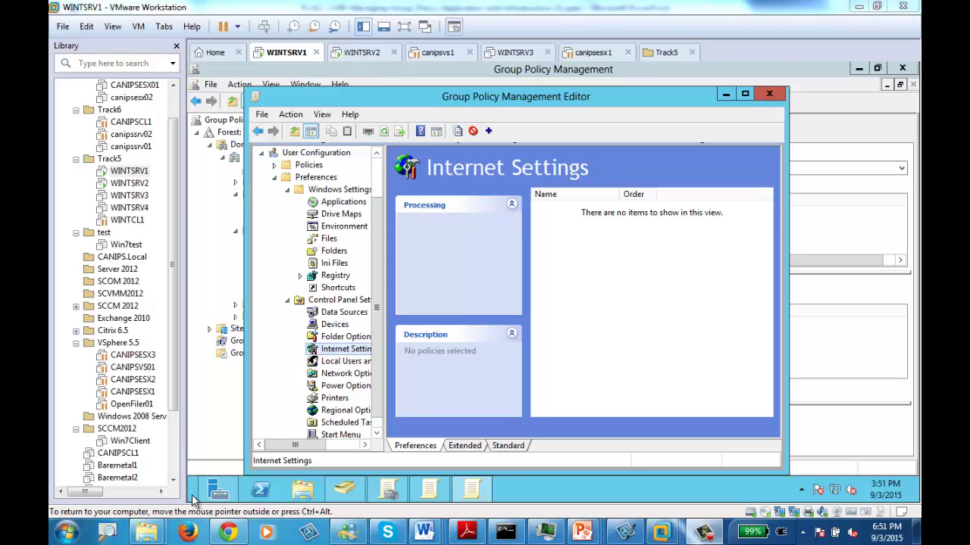
# - Leave the empty Internet Settings preference node and bring up the Windows Start screen
pyautogui.click(228, 474)
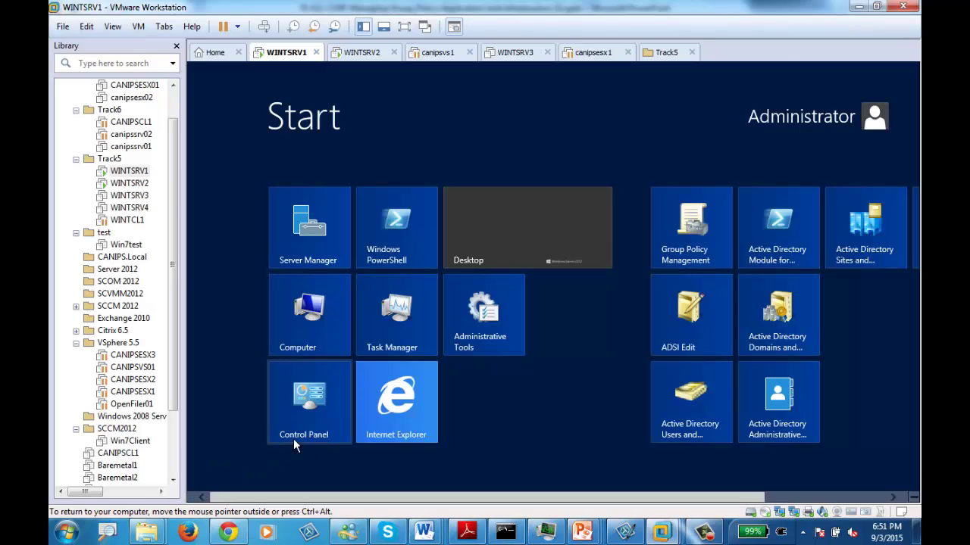
# - Open Control Panel and set View by to Small icons, listing All Control Panel Items
pyautogui.click(306, 403)
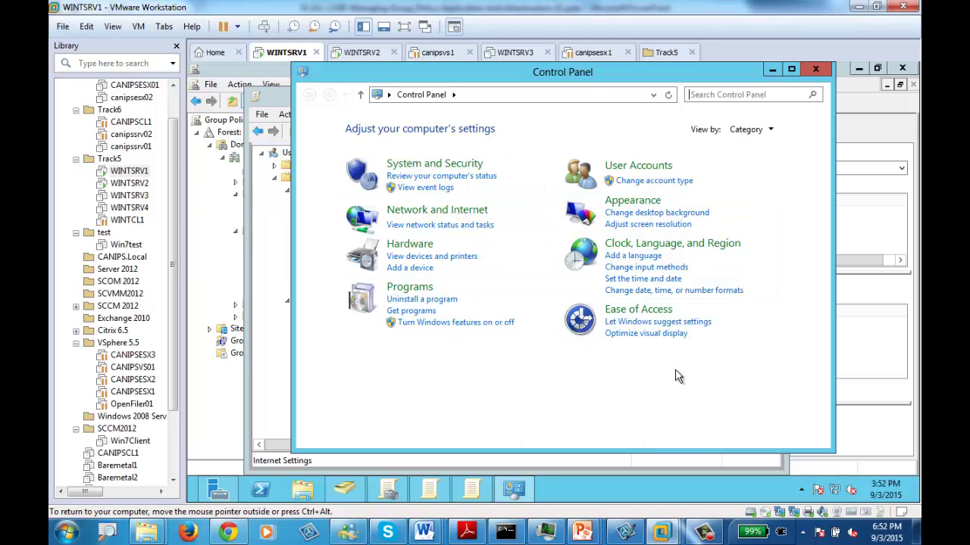
pyautogui.click(770, 135)
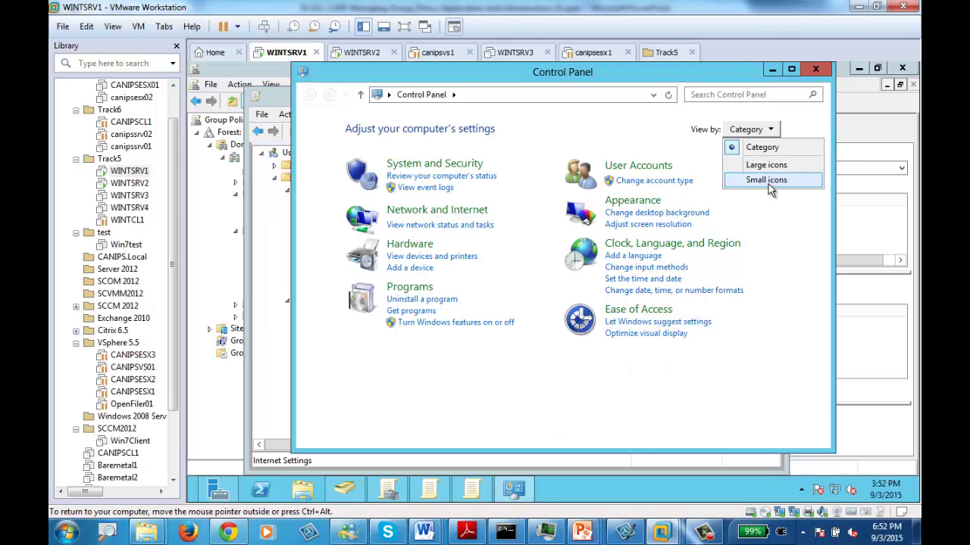
pyautogui.click(770, 130)
pyautogui.click(770, 132)
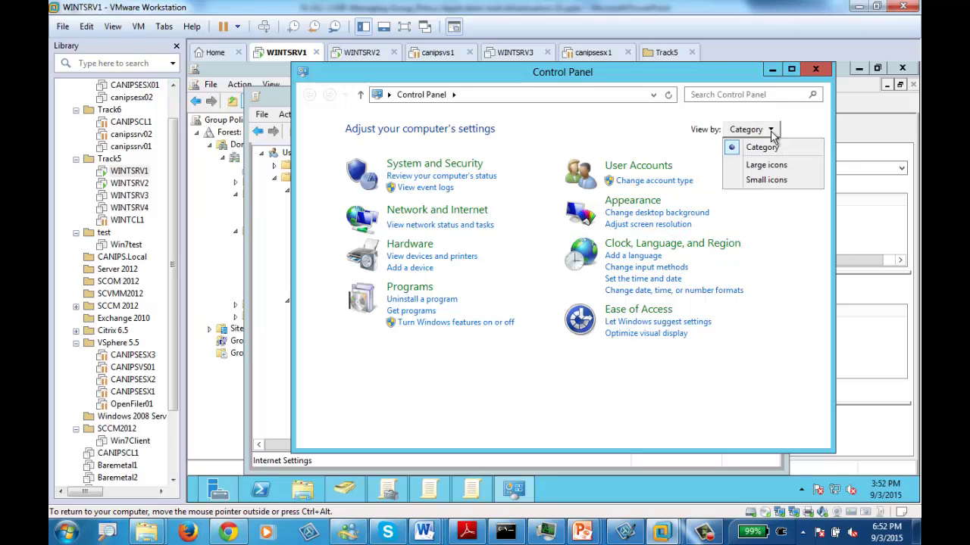
pyautogui.click(767, 180)
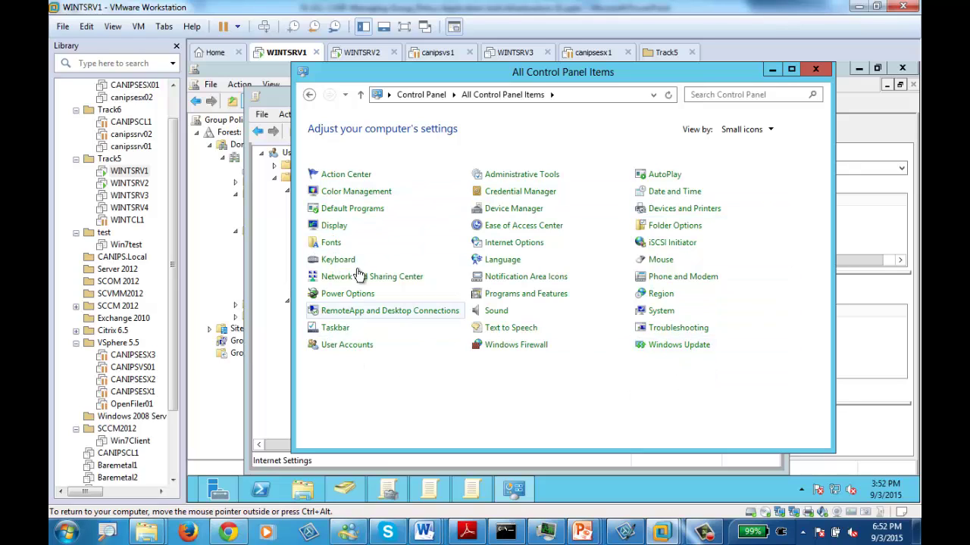
# - Look at Display, then the Mouse Pointers tab, then open the Language page
pyautogui.click(327, 228)
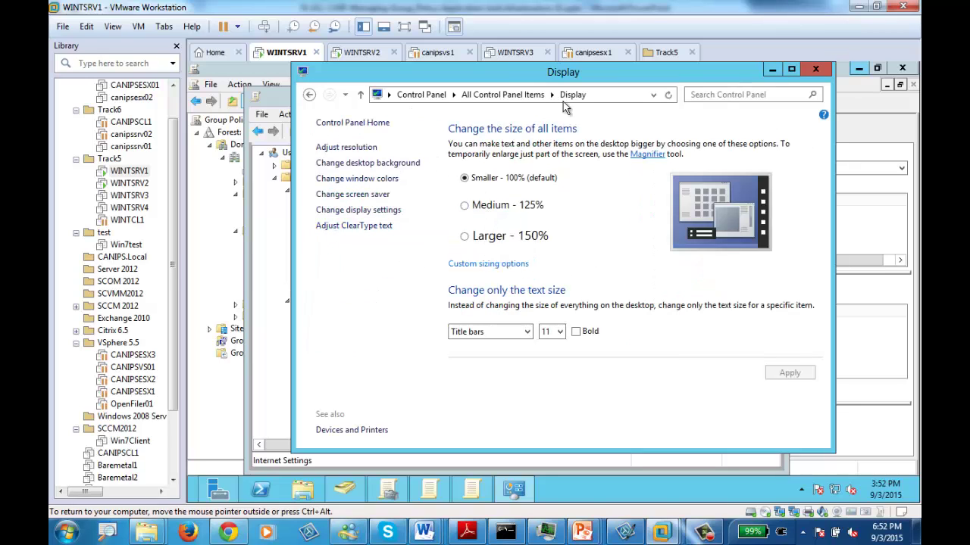
pyautogui.click(309, 94)
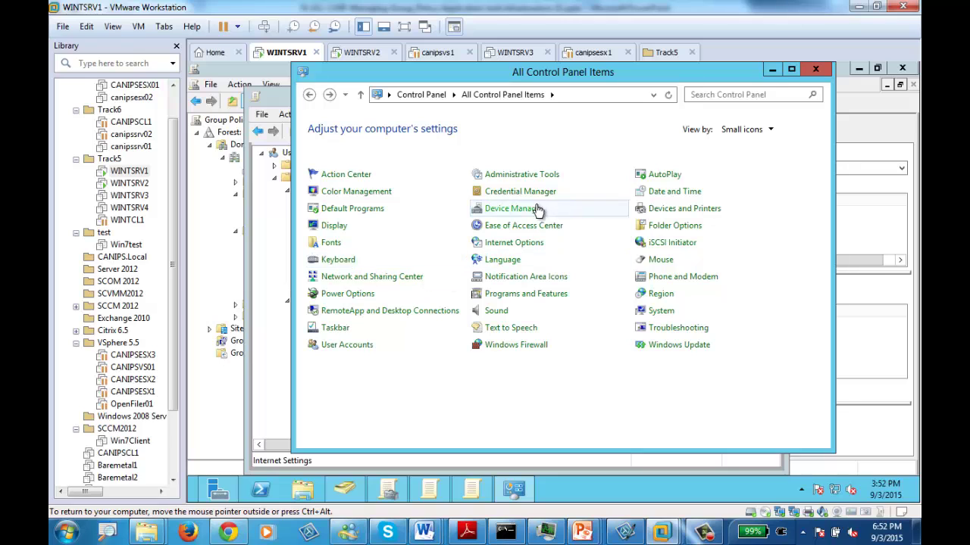
pyautogui.click(659, 260)
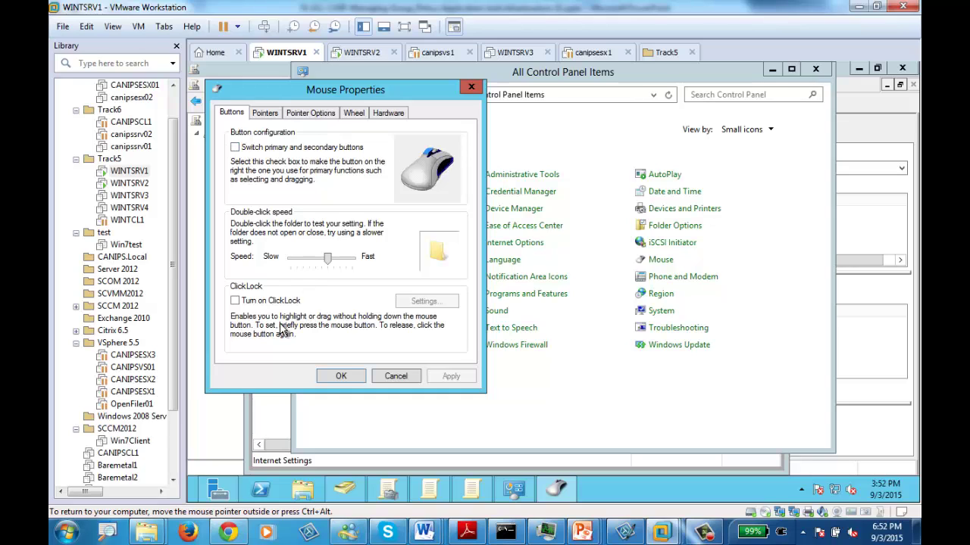
pyautogui.click(265, 113)
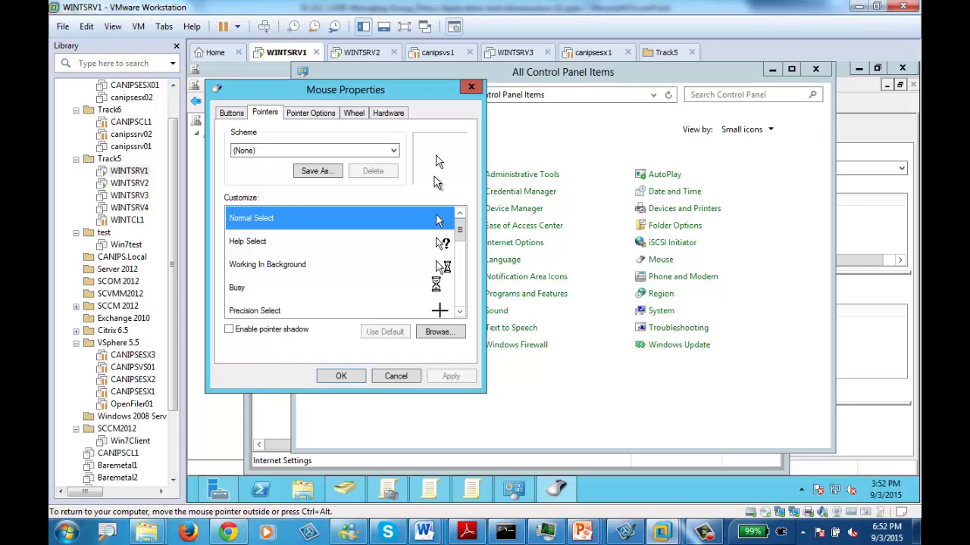
pyautogui.click(470, 86)
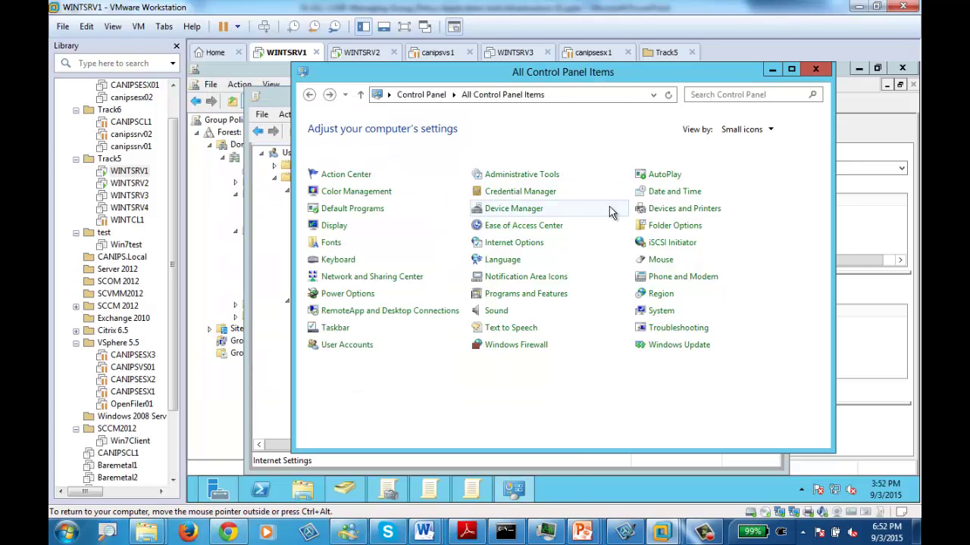
pyautogui.click(503, 263)
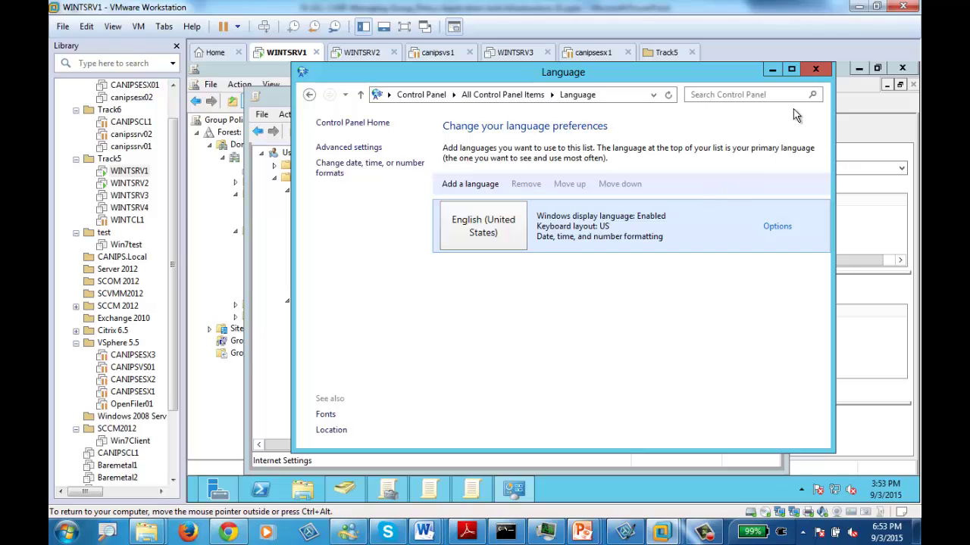
# - Minimize Control Panel, restore it from Start, and go back to All Control Panel Items
pyautogui.click(773, 70)
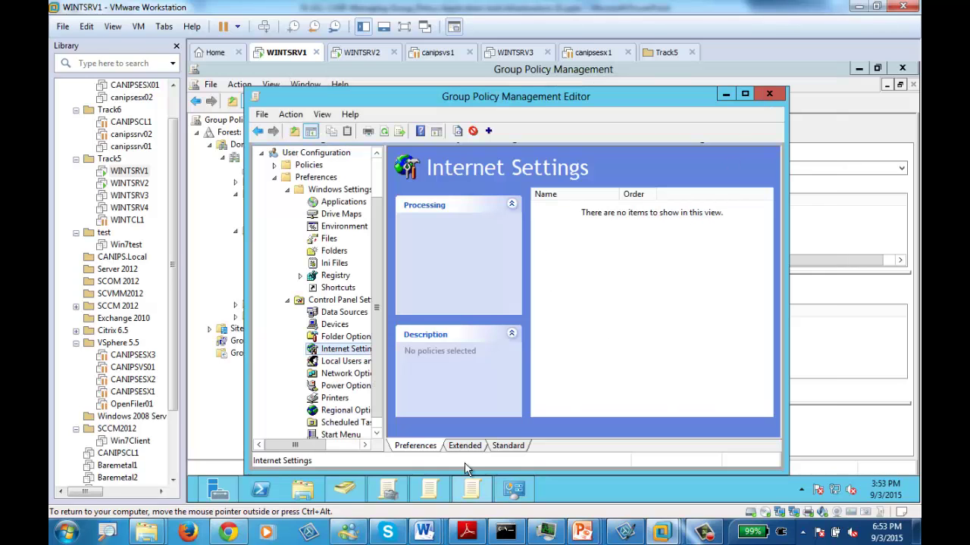
pyautogui.click(194, 502)
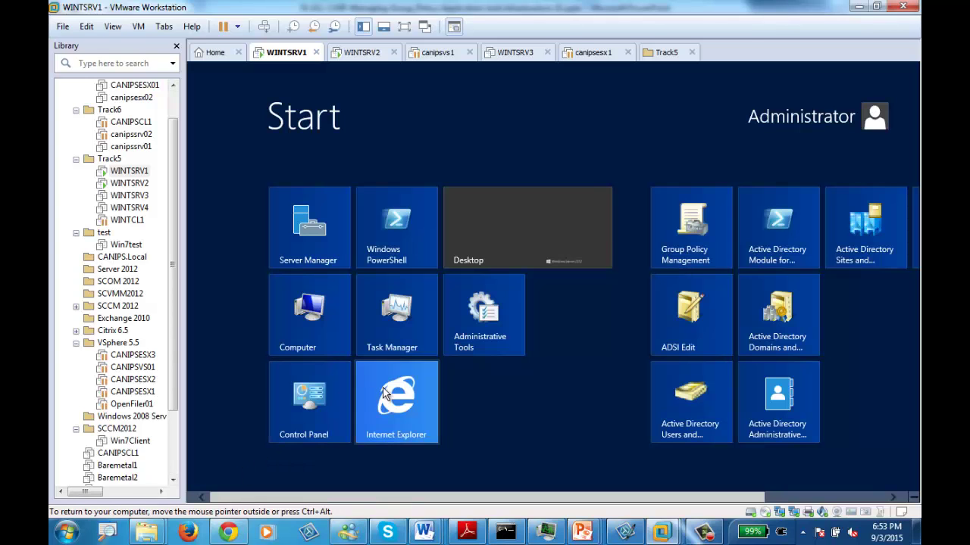
pyautogui.click(317, 412)
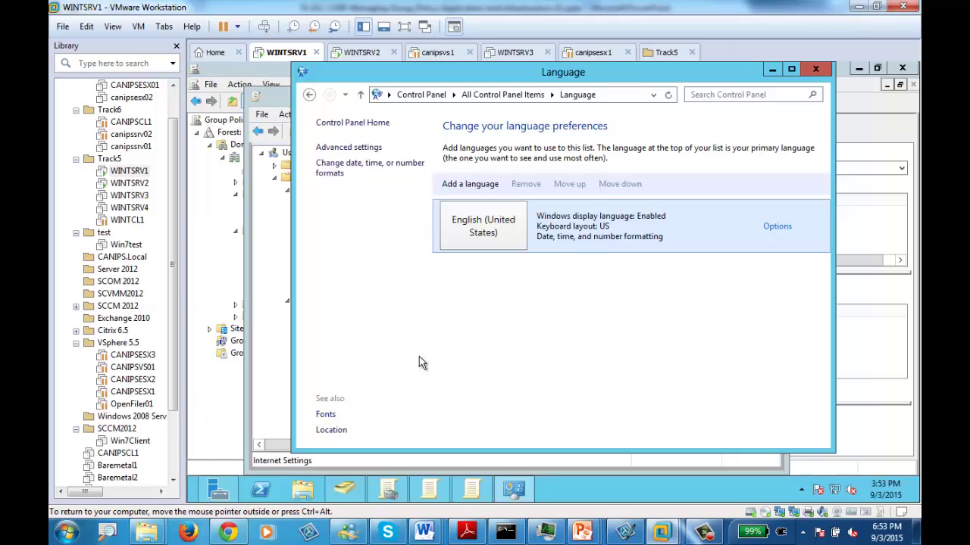
pyautogui.click(309, 95)
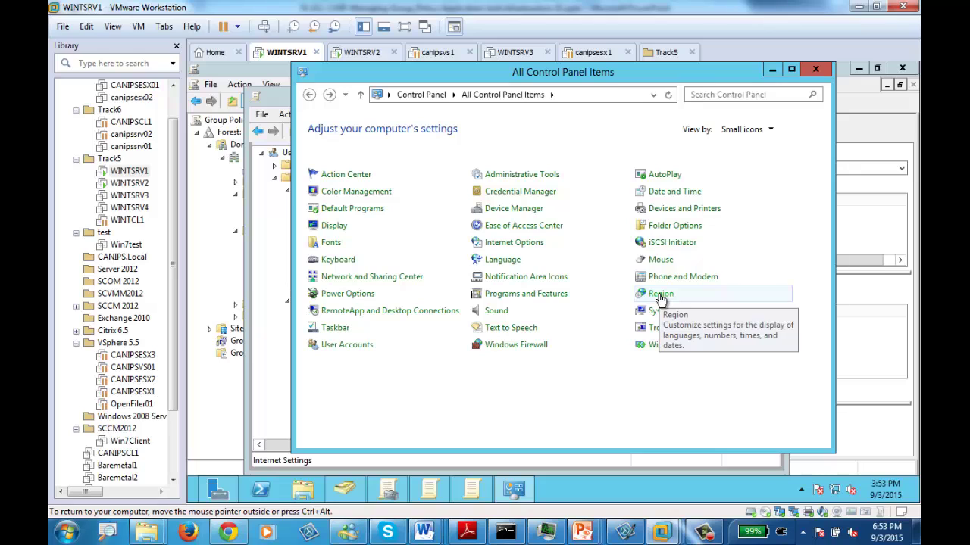
pyautogui.click(512, 243)
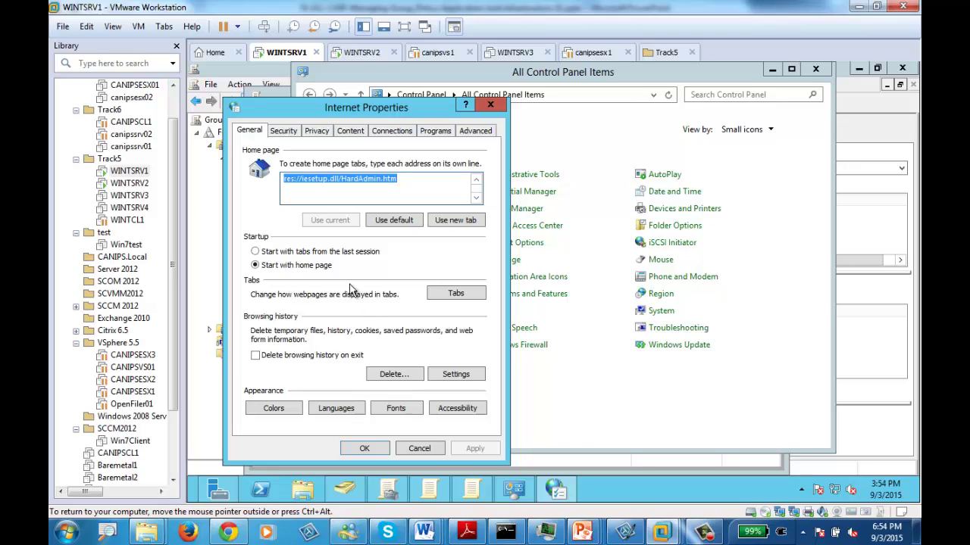
pyautogui.moveTo(352, 106); pyautogui.dragTo(520, 85)
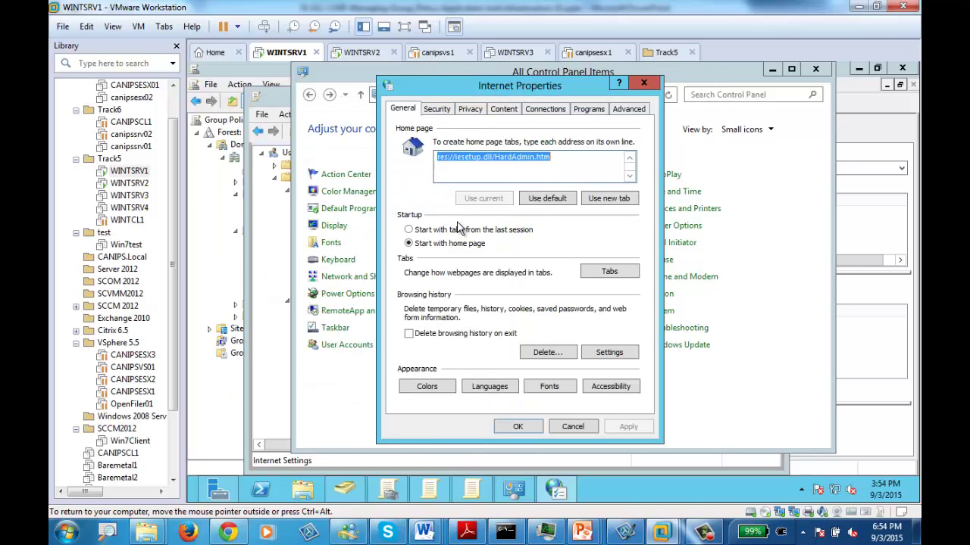
pyautogui.click(643, 83)
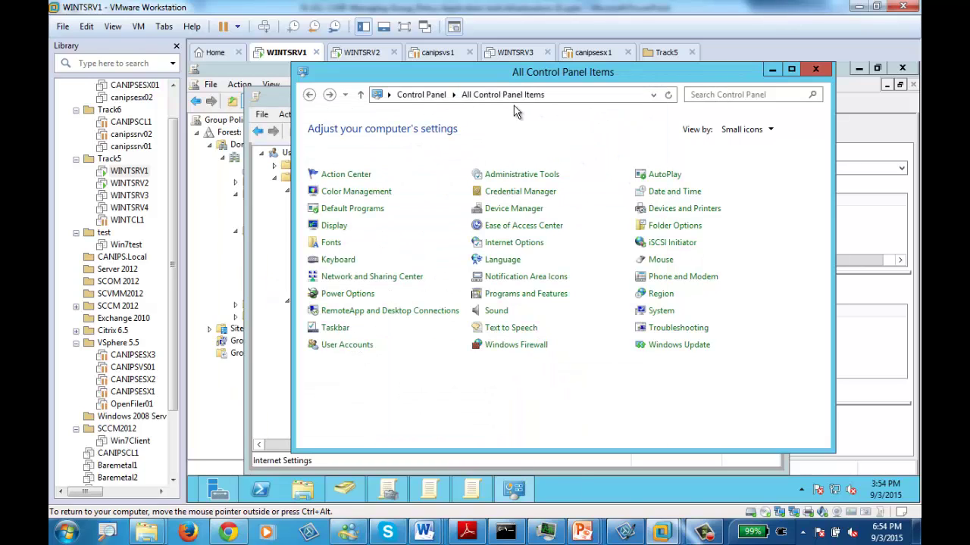
pyautogui.click(506, 247)
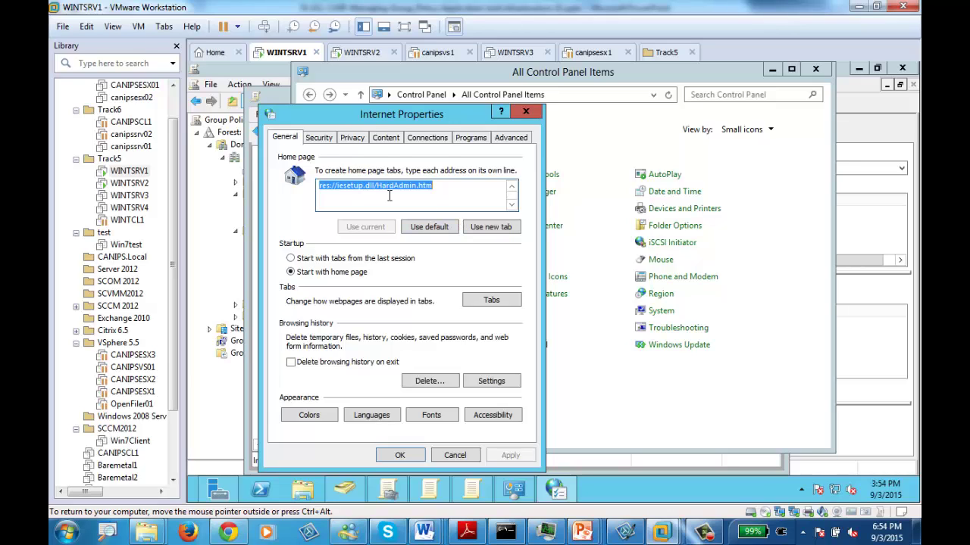
pyautogui.moveTo(440, 185); pyautogui.dragTo(290, 199)
pyautogui.click(320, 138)
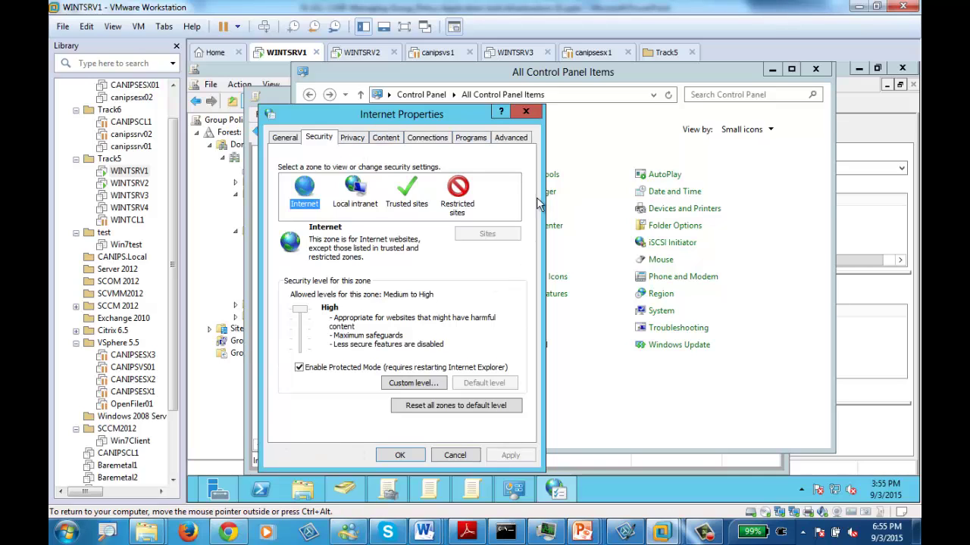
pyautogui.click(526, 112)
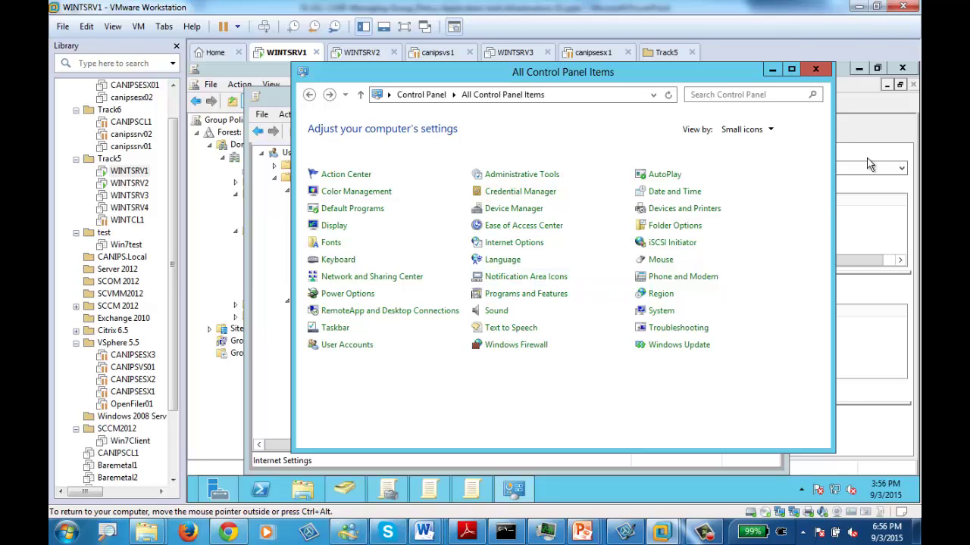
# - Close Control Panel, Group Policy Management Editor, Group Policy Management and Server Manager
pyautogui.click(815, 69)
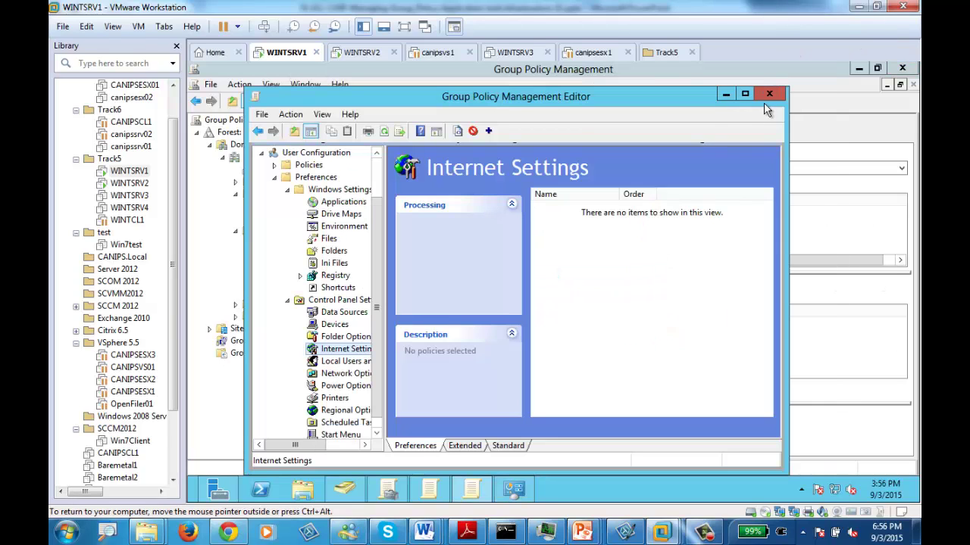
pyautogui.click(772, 97)
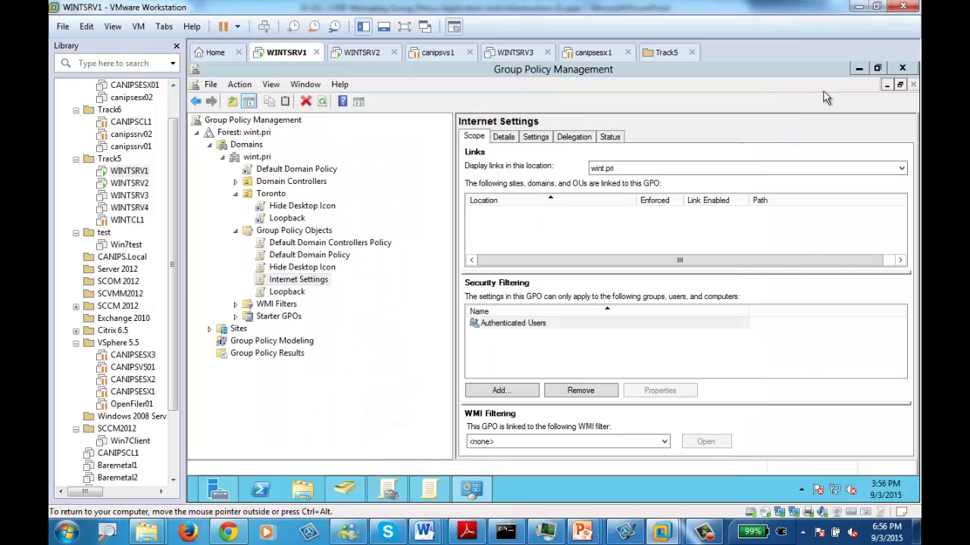
pyautogui.click(902, 69)
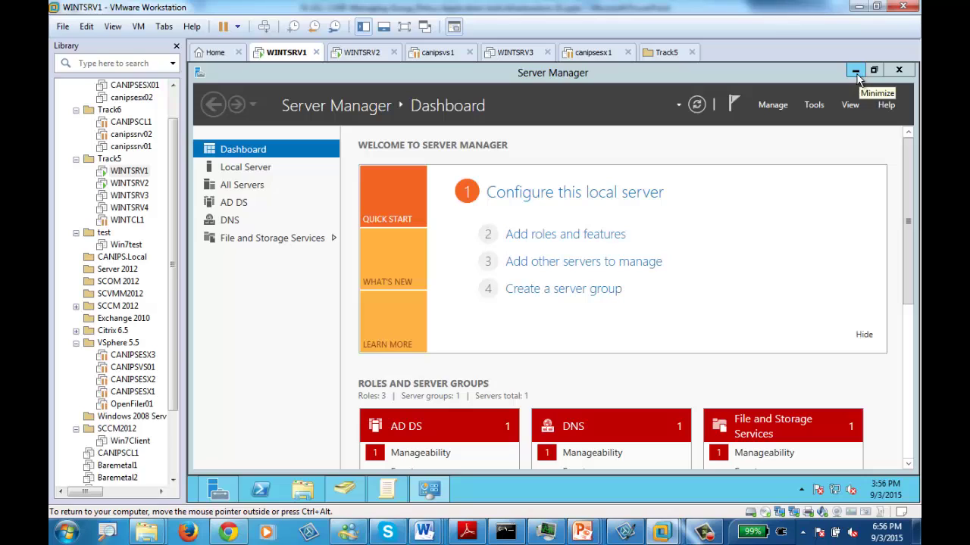
pyautogui.click(908, 72)
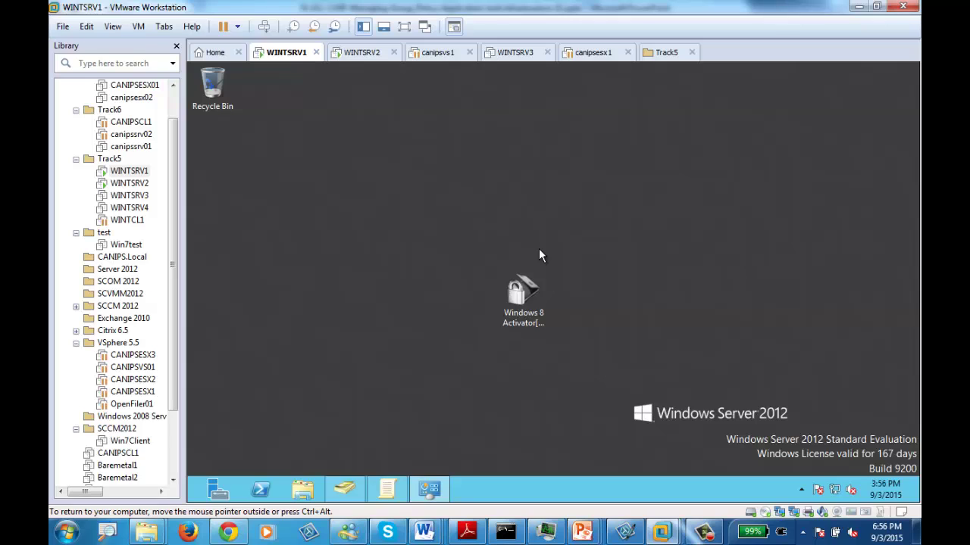
# - Relaunch Group Policy Management from Server Manager's Tools menu and right-click the Internet Settings GPO
pyautogui.moveTo(196, 496)
pyautogui.click(219, 496)
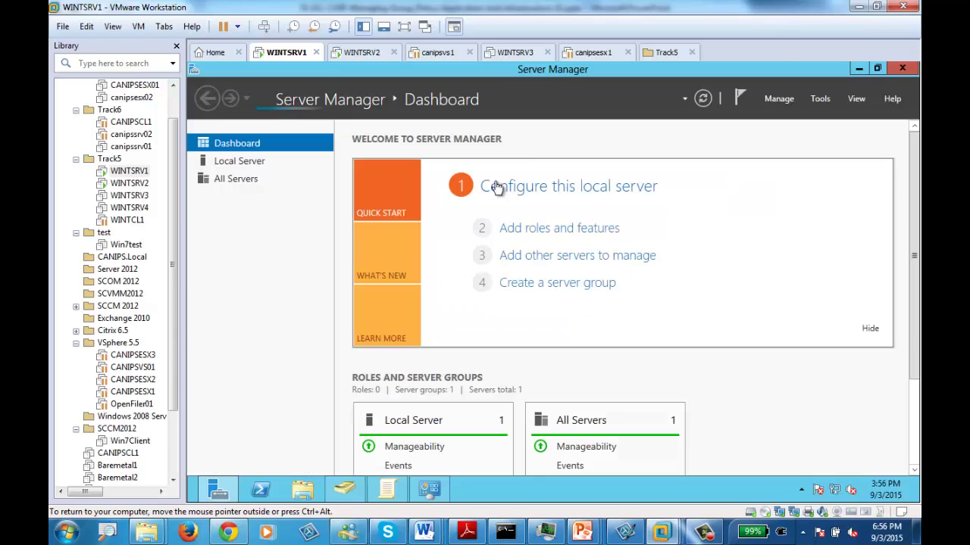
pyautogui.click(818, 99)
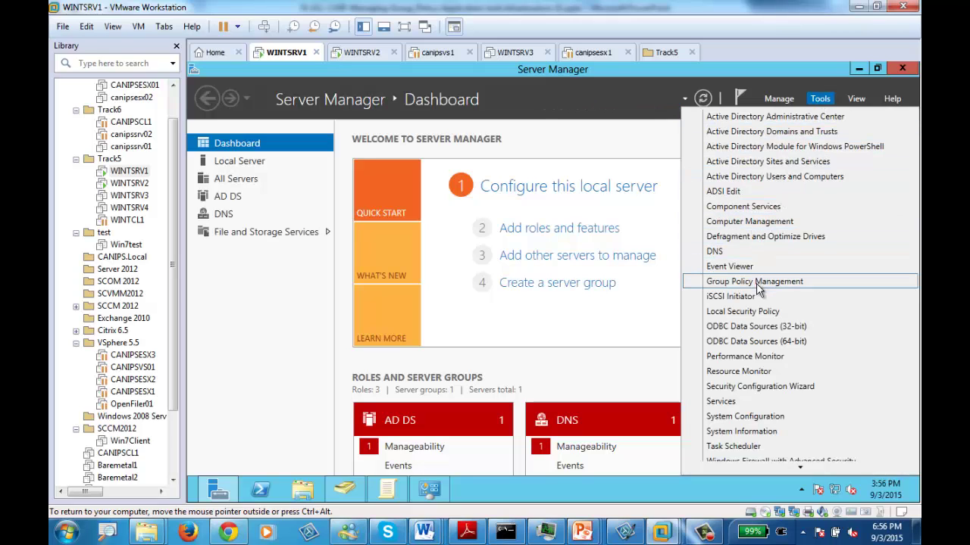
pyautogui.click(748, 283)
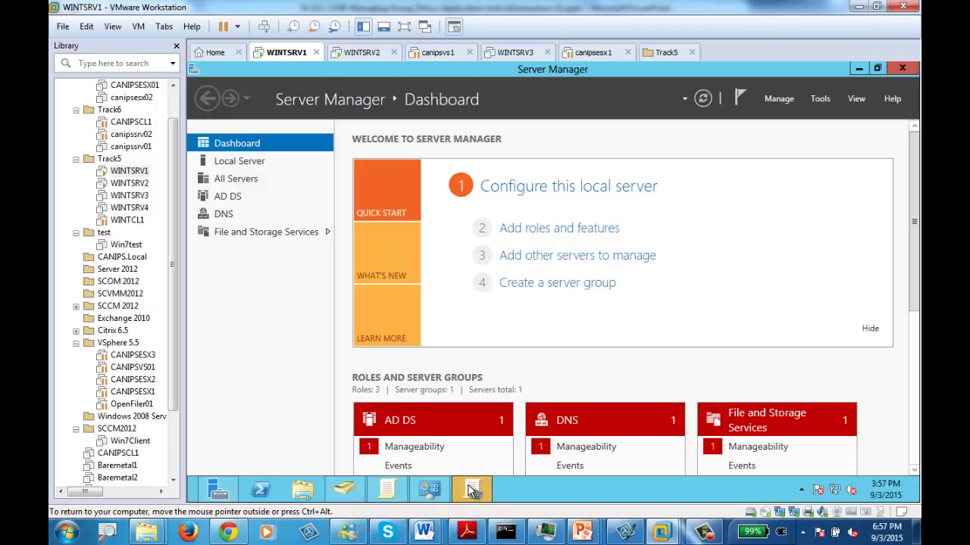
pyautogui.moveTo(476, 494)
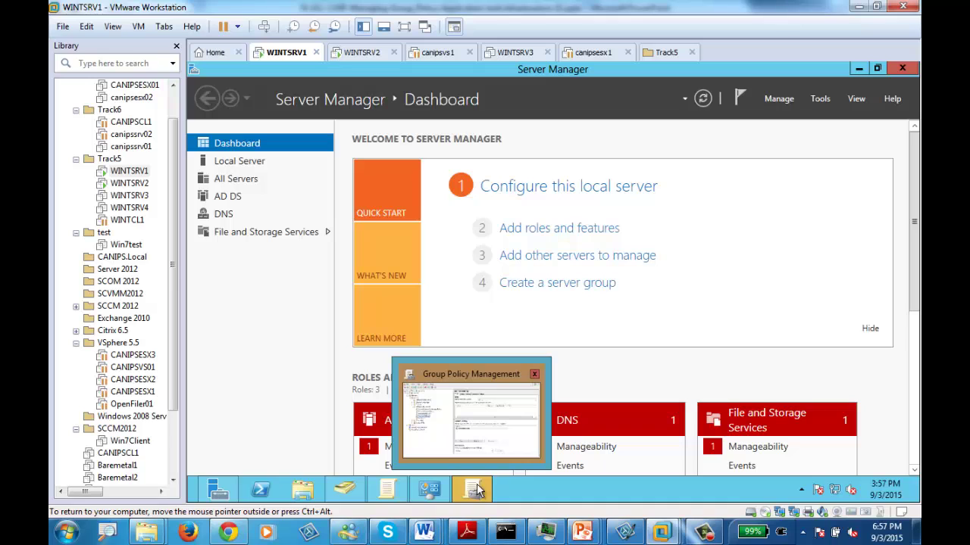
pyautogui.click(474, 493)
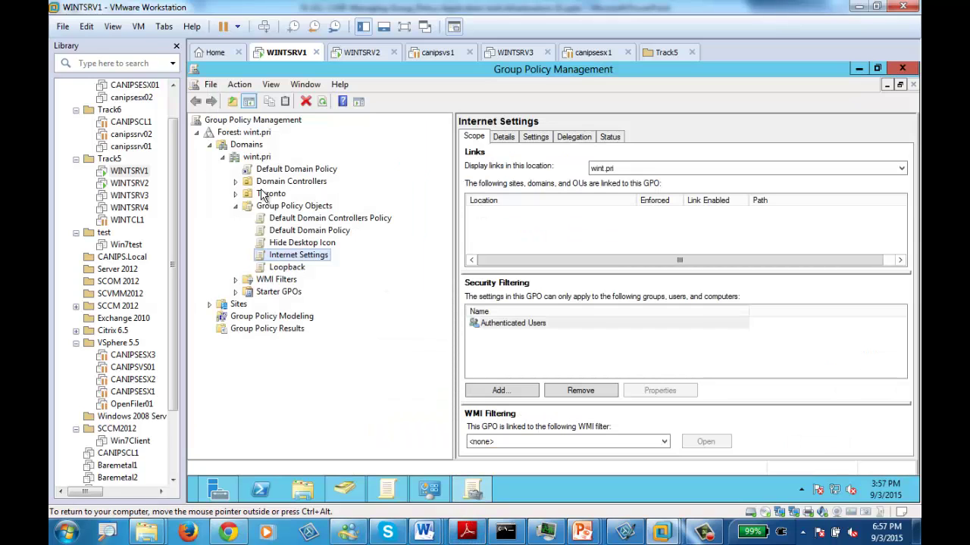
pyautogui.rightClick(286, 258)
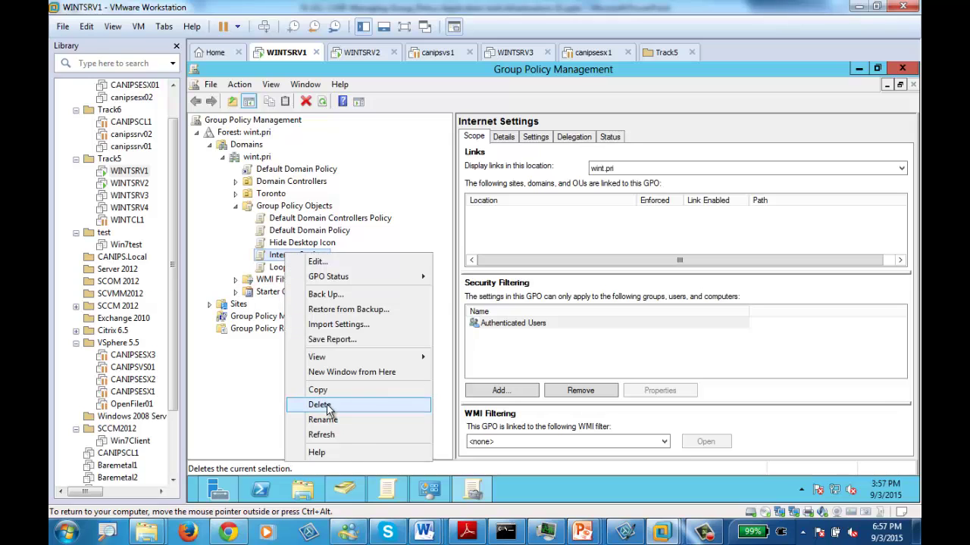
# - Delete the Internet Settings GPO, then start a new GPO 'internet Settings' and cancel it
pyautogui.click(319, 405)
pyautogui.click(582, 286)
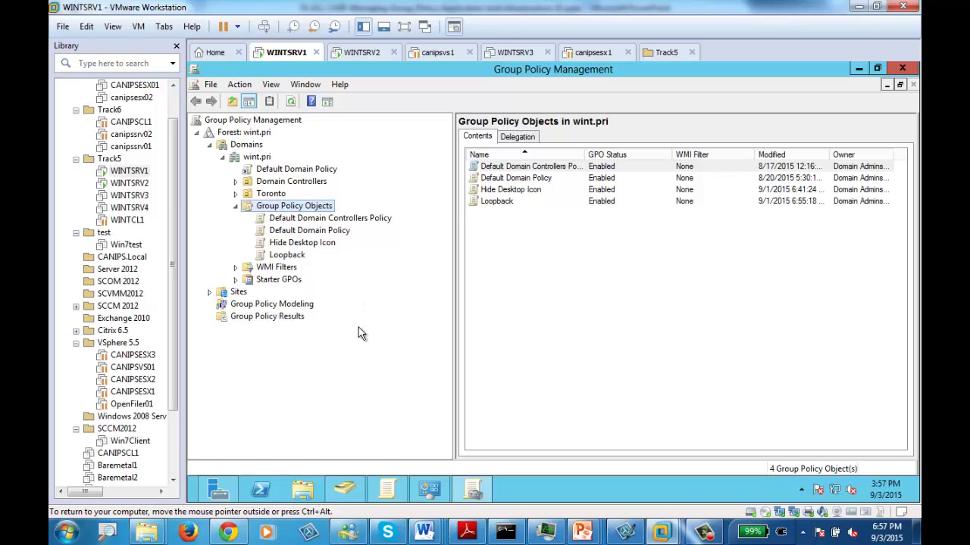
pyautogui.rightClick(290, 208)
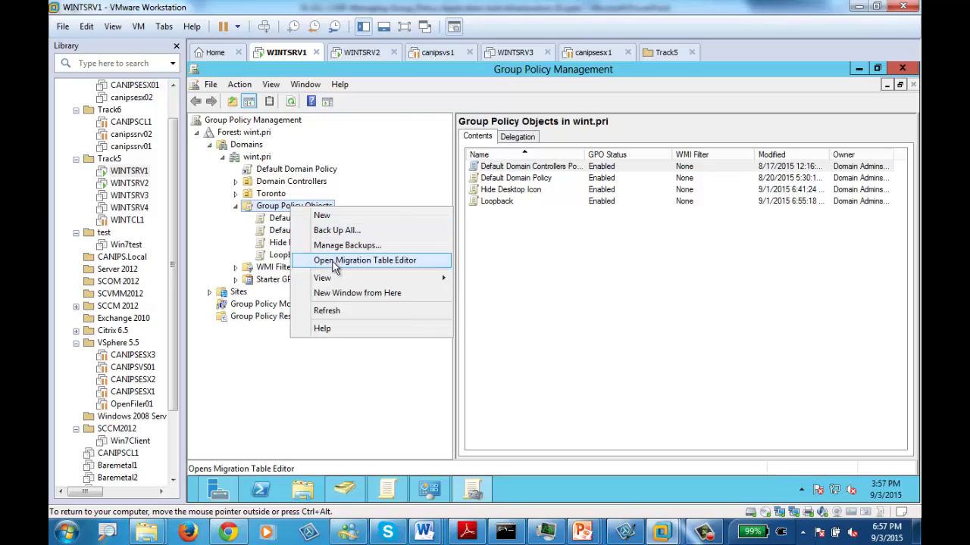
pyautogui.click(325, 216)
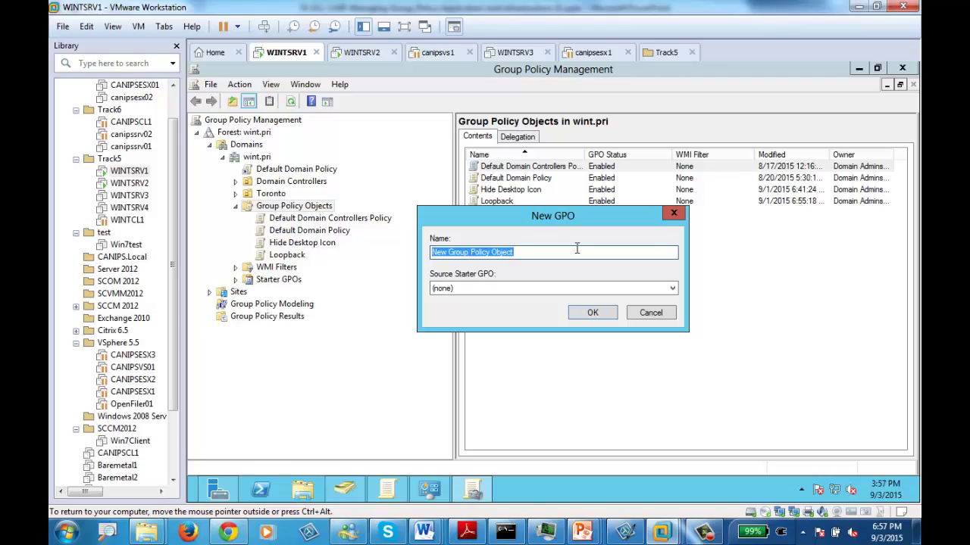
pyautogui.write('internet S')
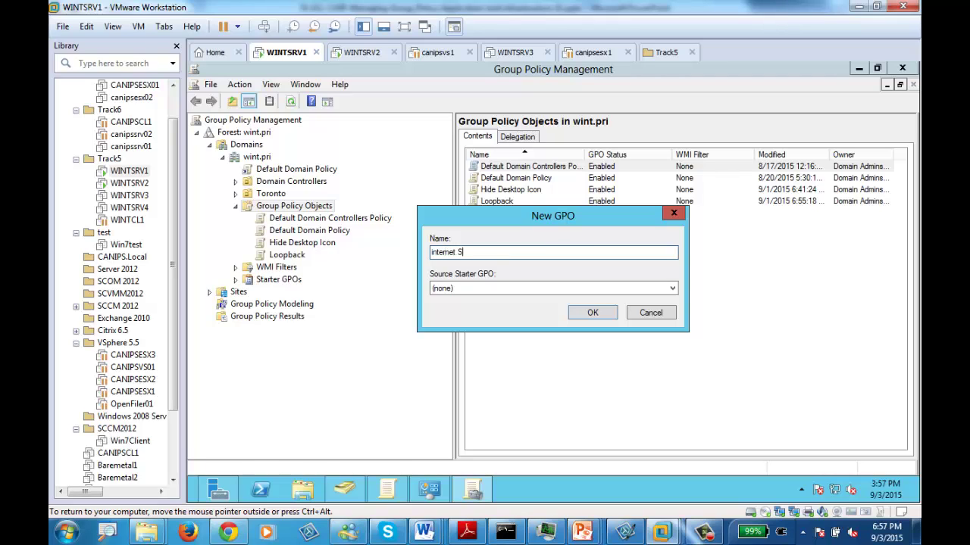
pyautogui.write('ettings')
pyautogui.moveTo(522, 251); pyautogui.dragTo(389, 260)
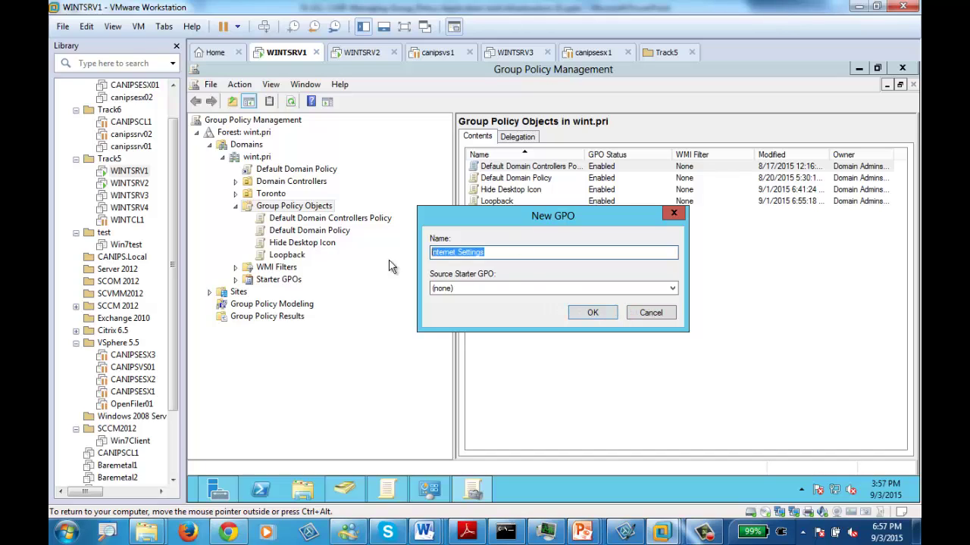
pyautogui.click(645, 313)
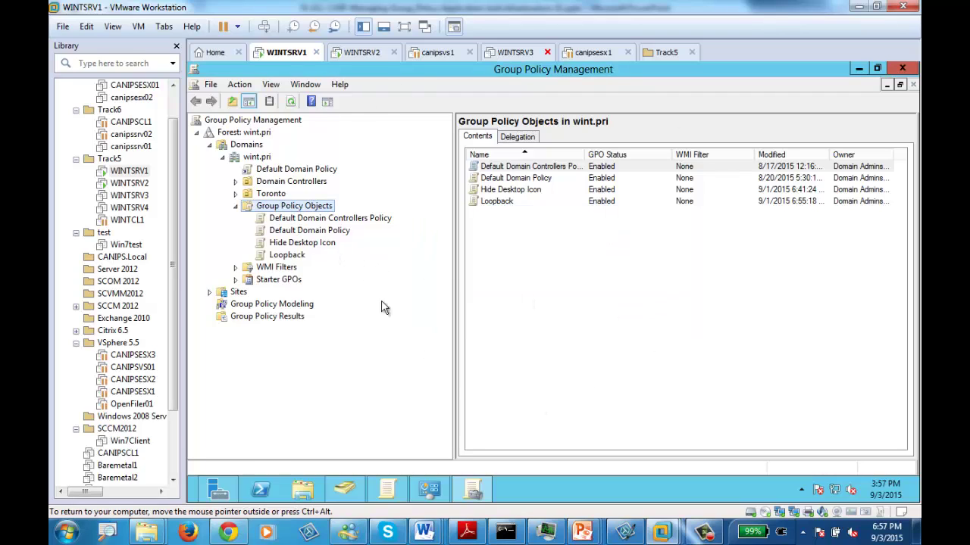
# - Expand Domains, wint.pri and Group Policy Objects, and select the Group Policy Objects container
pyautogui.click(210, 147)
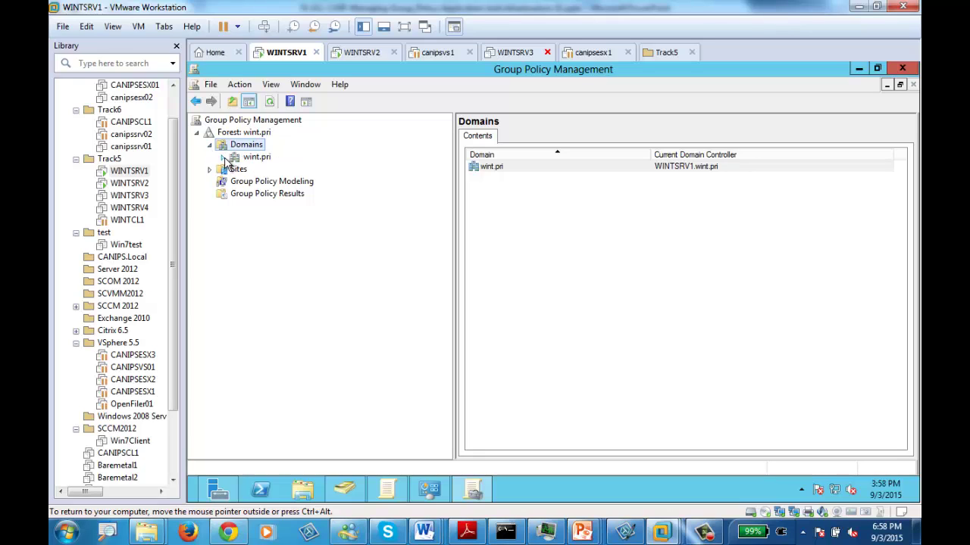
pyautogui.click(223, 158)
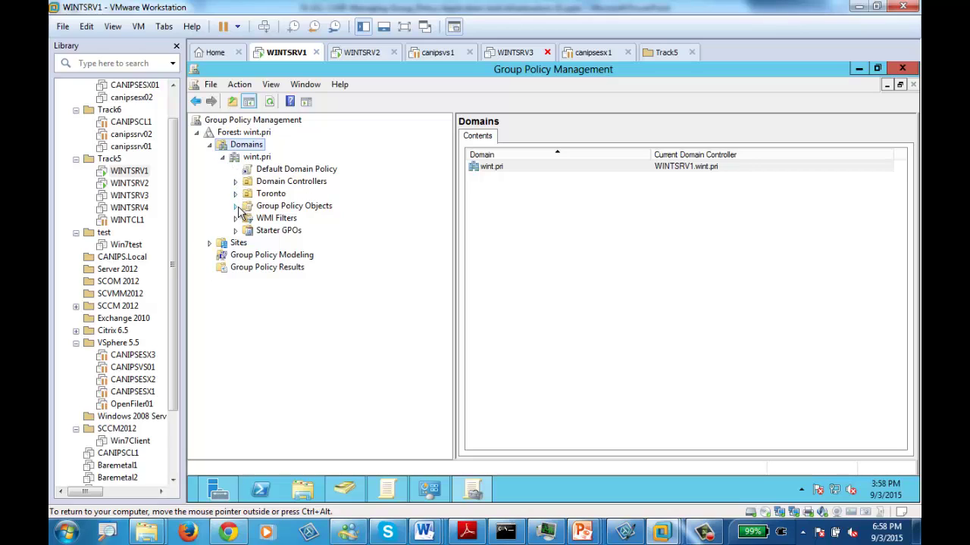
pyautogui.click(237, 207)
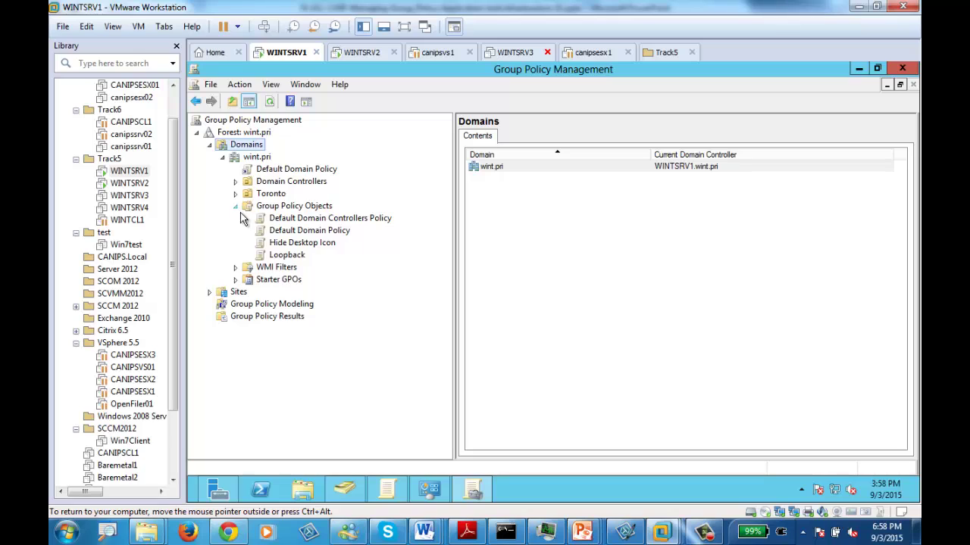
pyautogui.click(292, 208)
# - Create a new GPO named 'internet Settings' under Group Policy Objects
pyautogui.rightClick(293, 209)
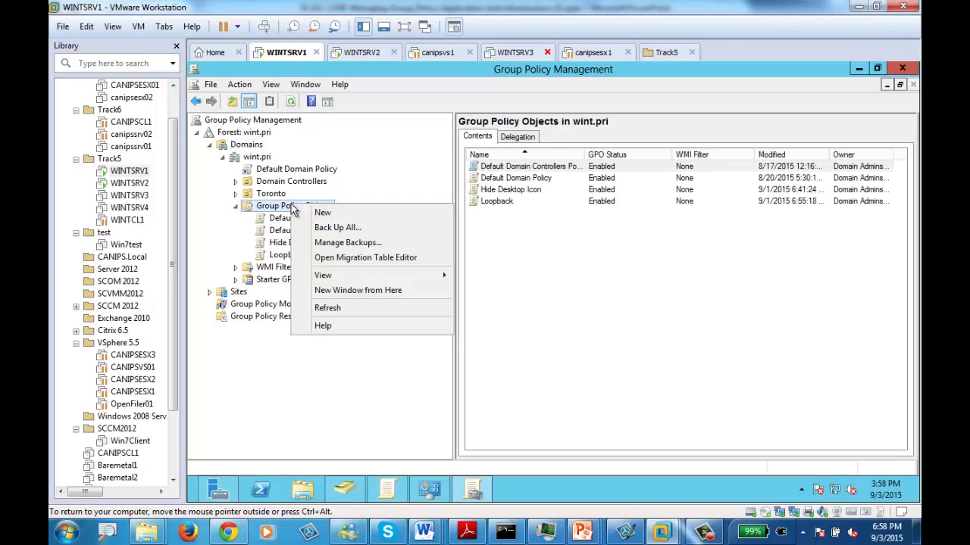
pyautogui.click(332, 214)
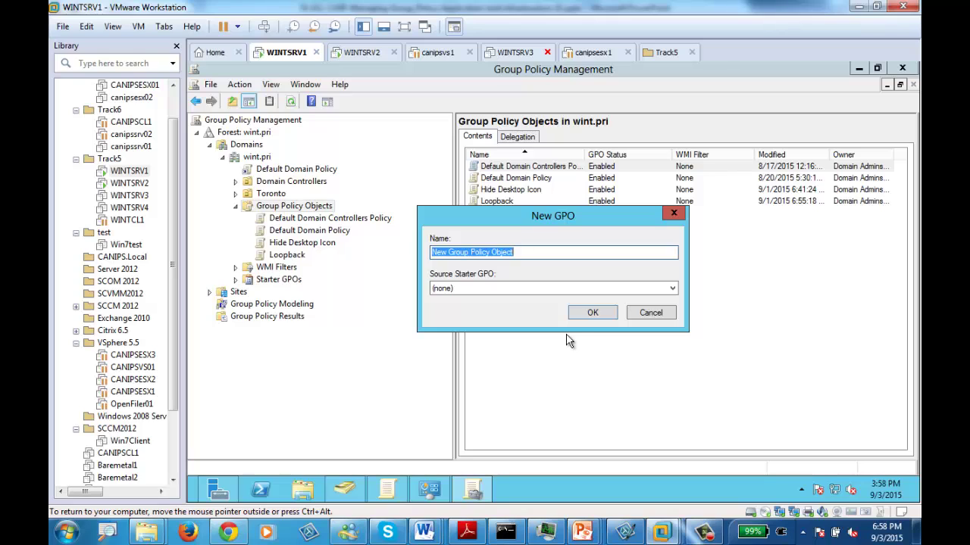
pyautogui.write('internet Settings')
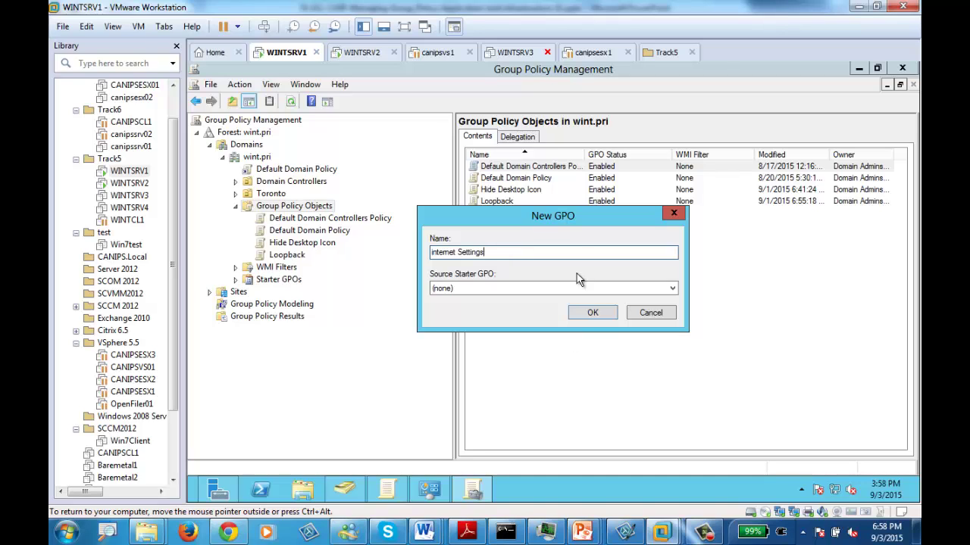
pyautogui.press('Tab')
pyautogui.hotkey('shift', 'Tab')
pyautogui.click(595, 314)
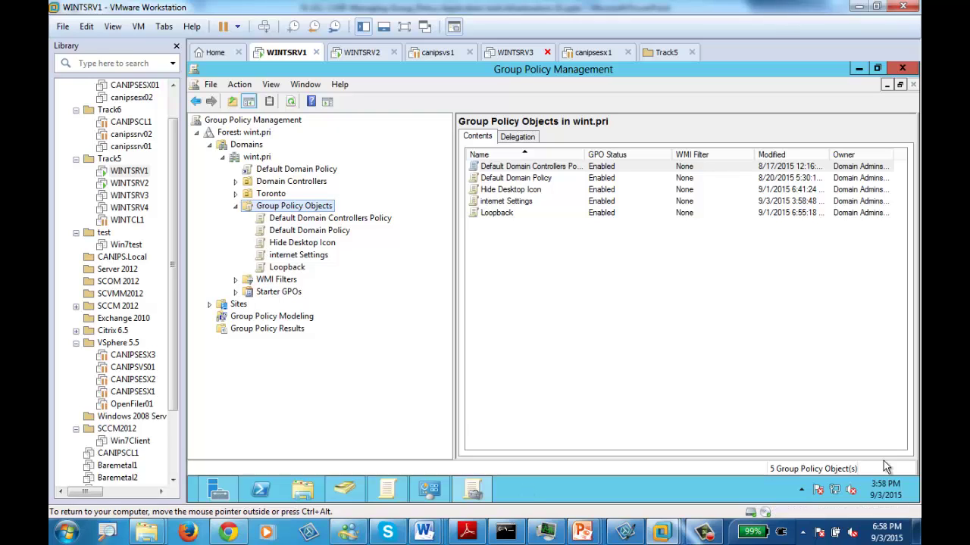
# - Open the internet Settings GPO in Group Policy Management Editor with Edit
pyautogui.click(705, 532)
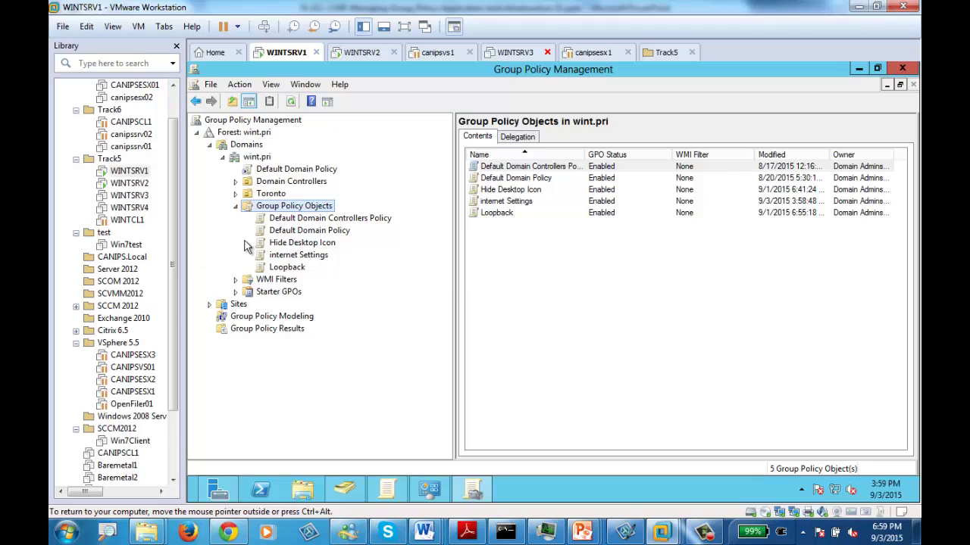
pyautogui.click(287, 257)
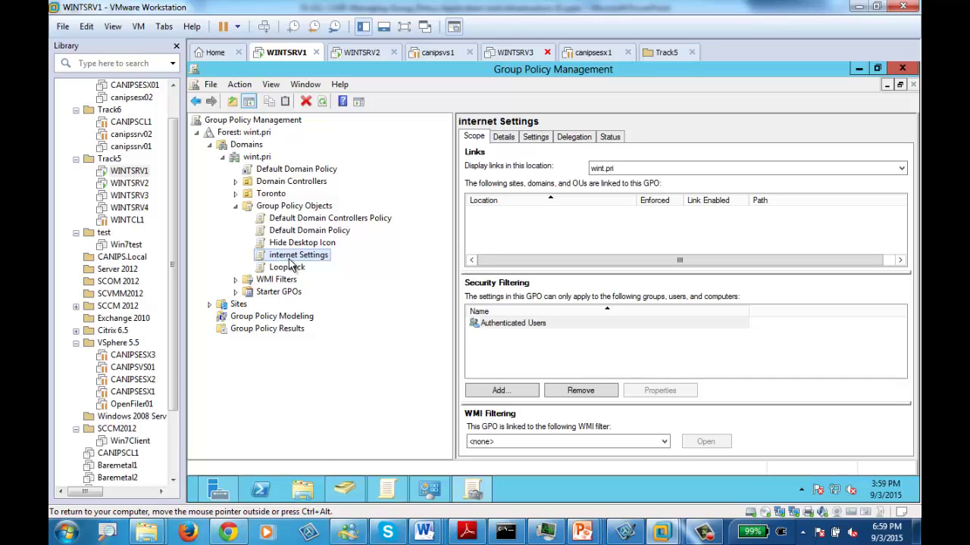
pyautogui.rightClick(290, 262)
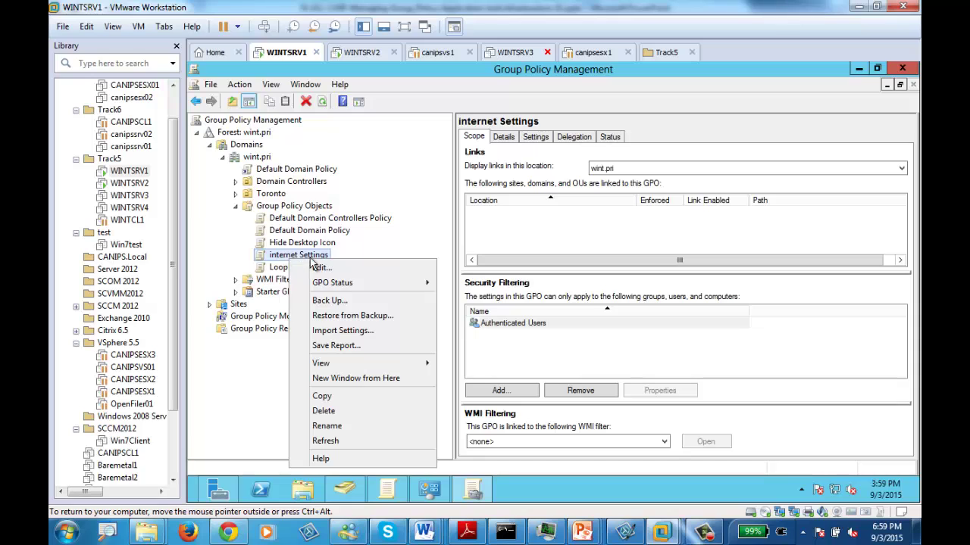
pyautogui.click(334, 269)
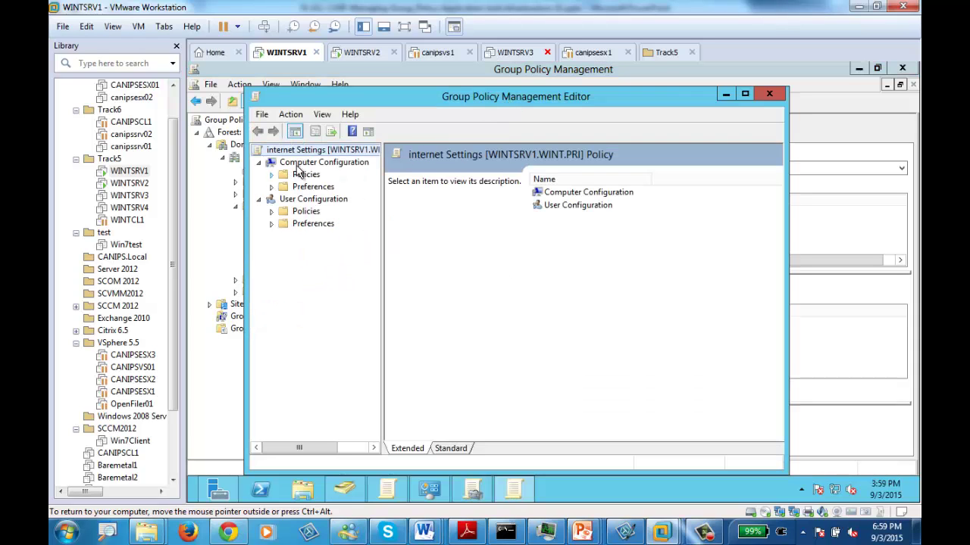
# - Maximize the editor and expand User Configuration > Preferences > Control Panel Settings
pyautogui.doubleClick(479, 97)
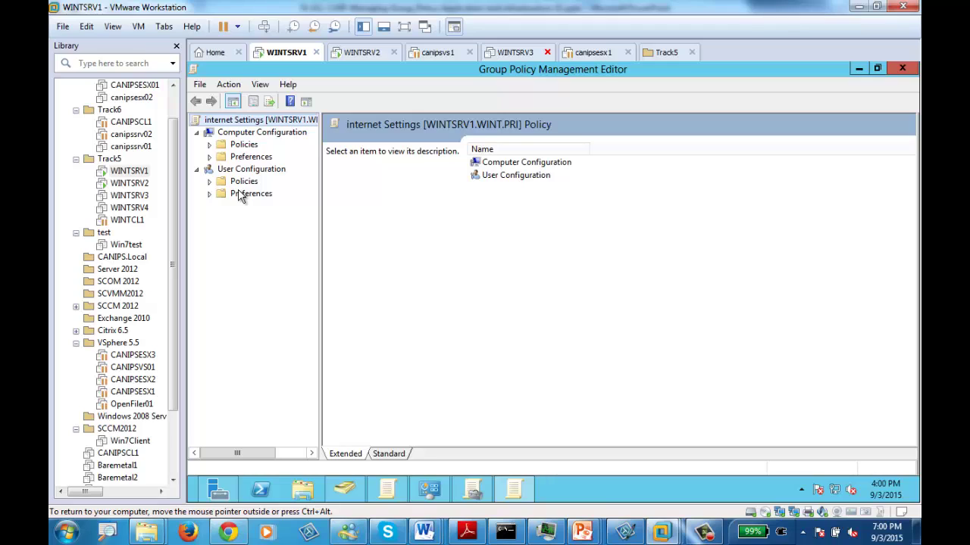
pyautogui.click(209, 194)
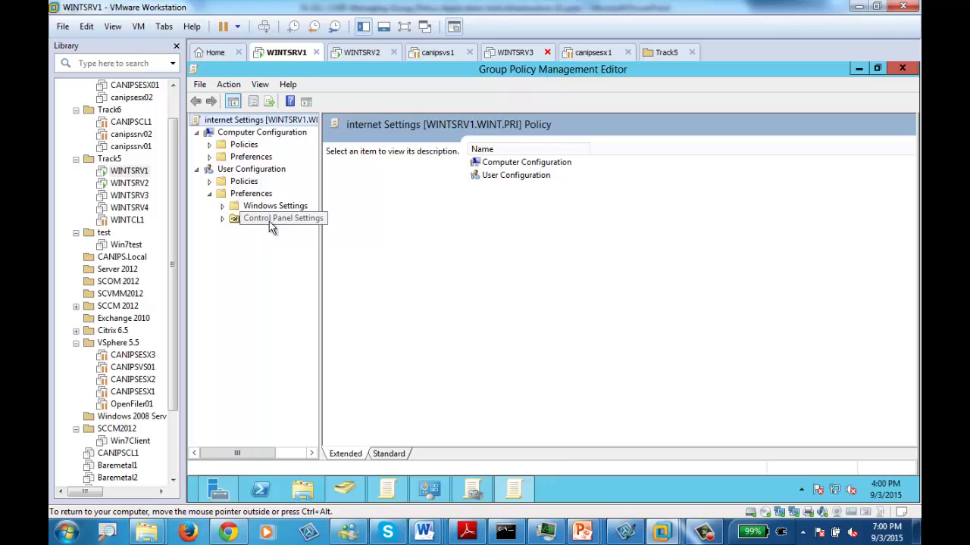
pyautogui.click(222, 219)
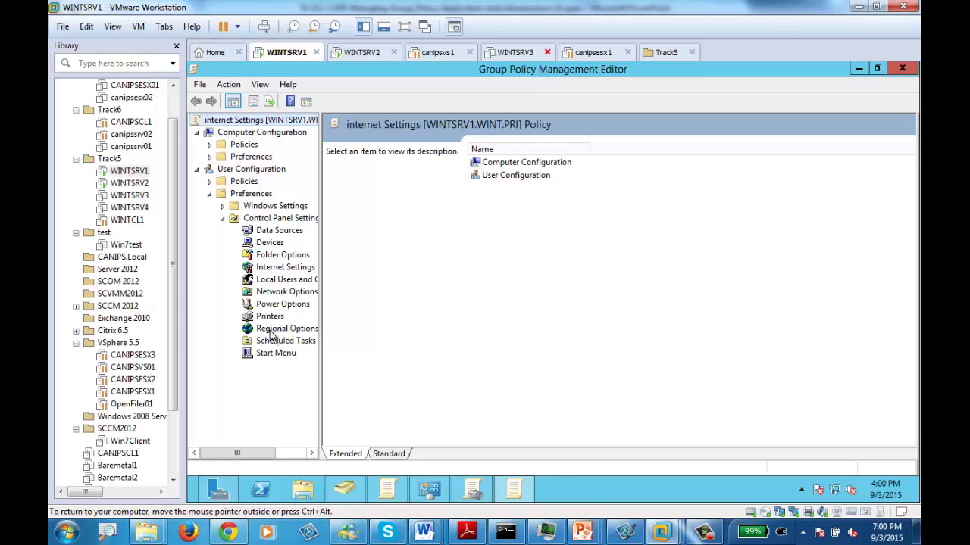
# - Open the empty User Internet Settings node and bring up New's Internet Explorer version list
pyautogui.click(275, 271)
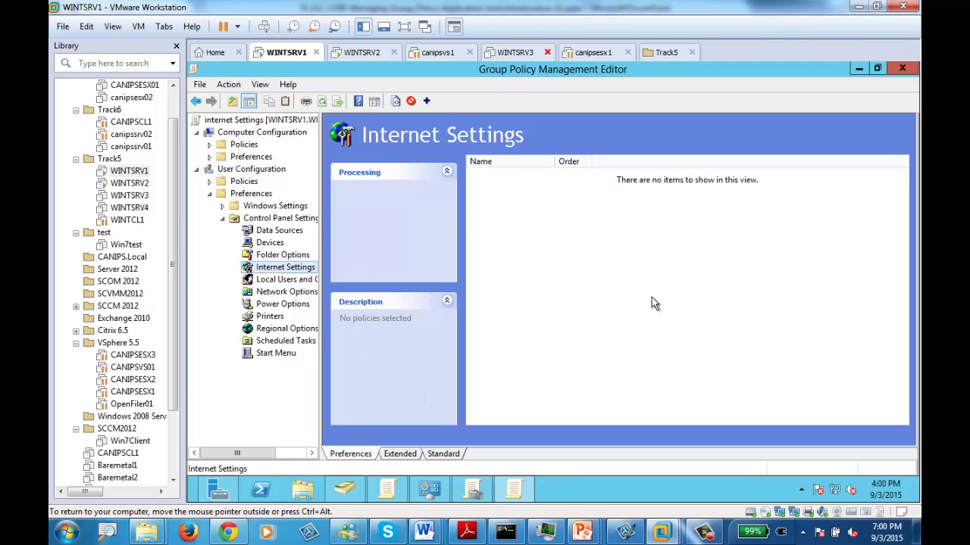
pyautogui.rightClick(529, 217)
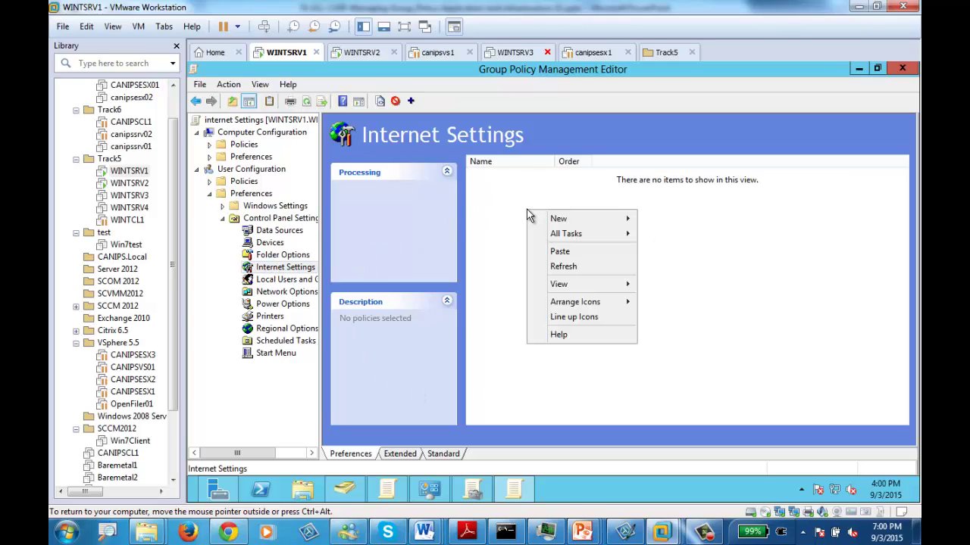
pyautogui.rightClick(565, 190)
pyautogui.rightClick(528, 184)
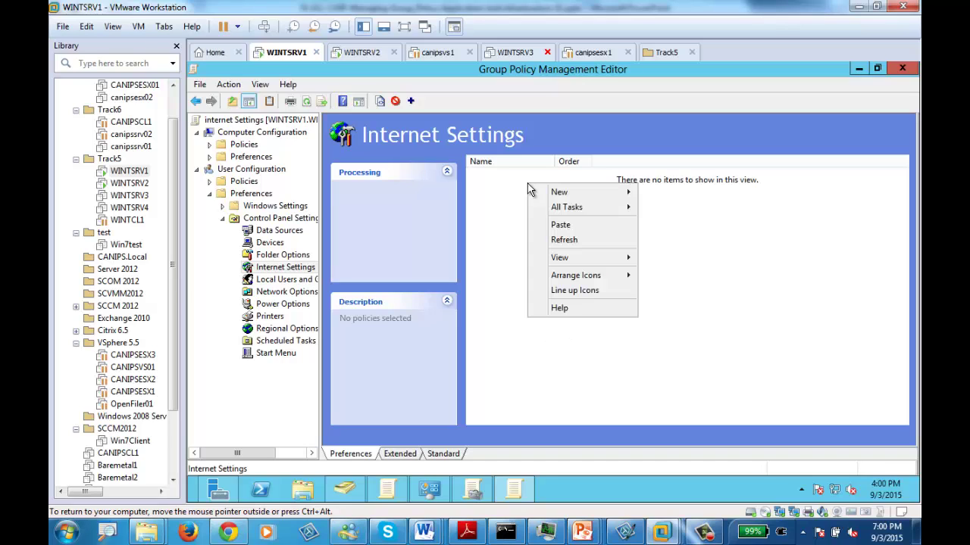
pyautogui.rightClick(698, 219)
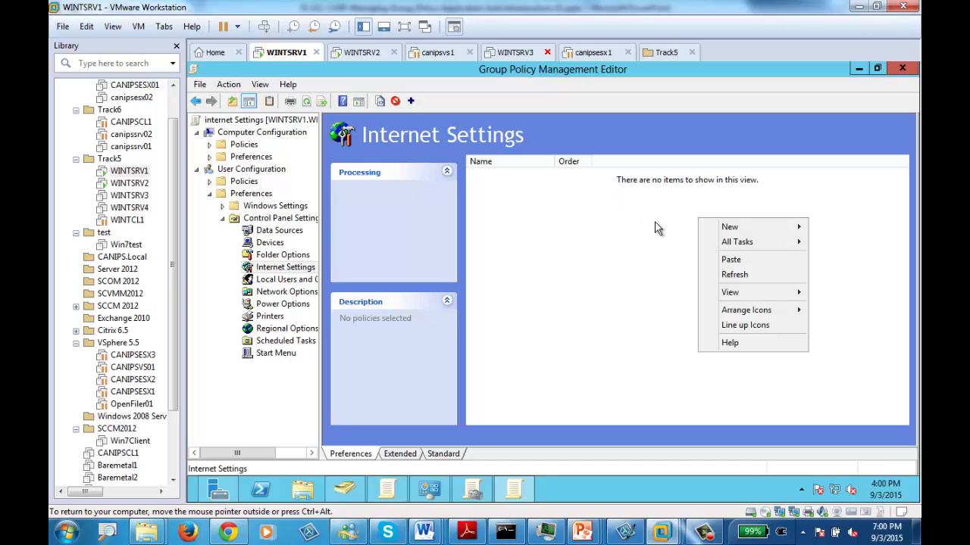
pyautogui.rightClick(522, 241)
pyautogui.click(273, 268)
pyautogui.click(273, 270)
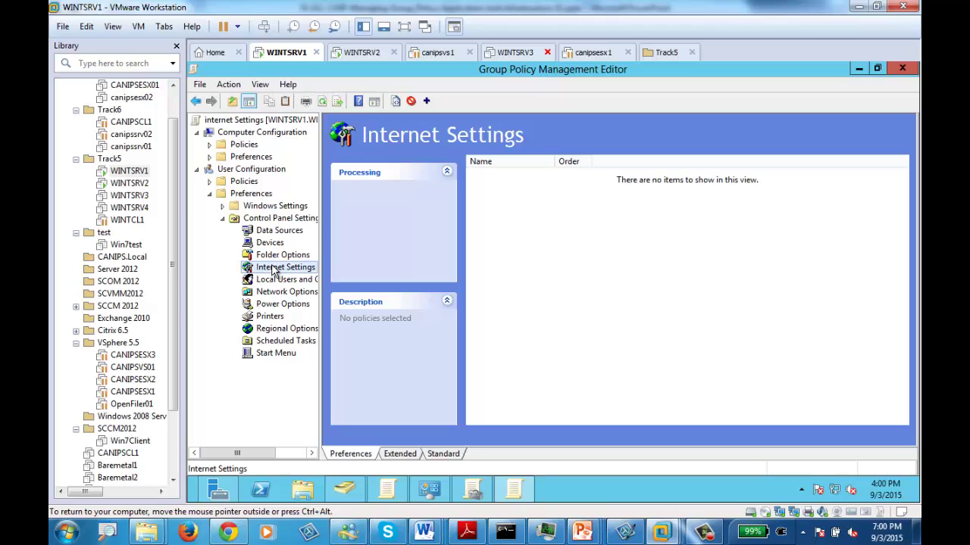
pyautogui.rightClick(608, 225)
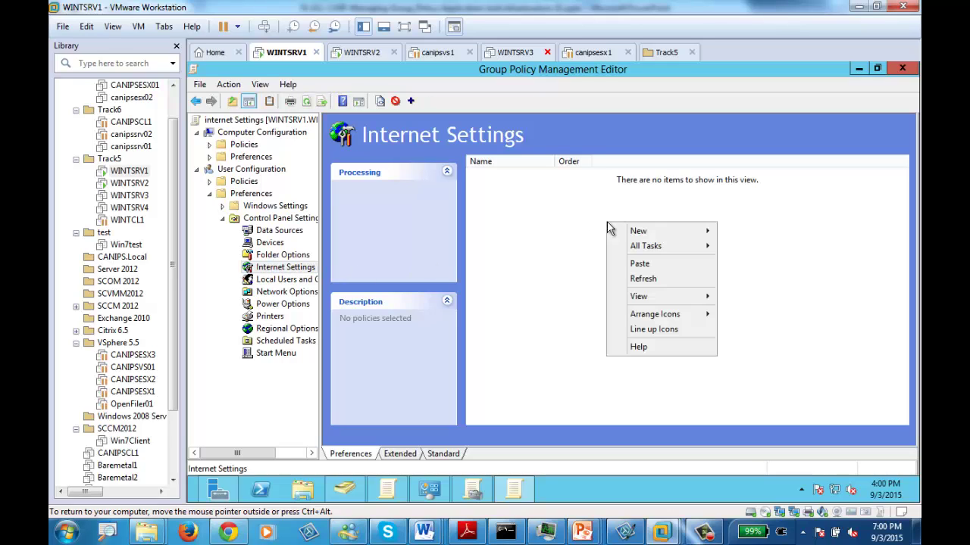
pyautogui.moveTo(664, 234)
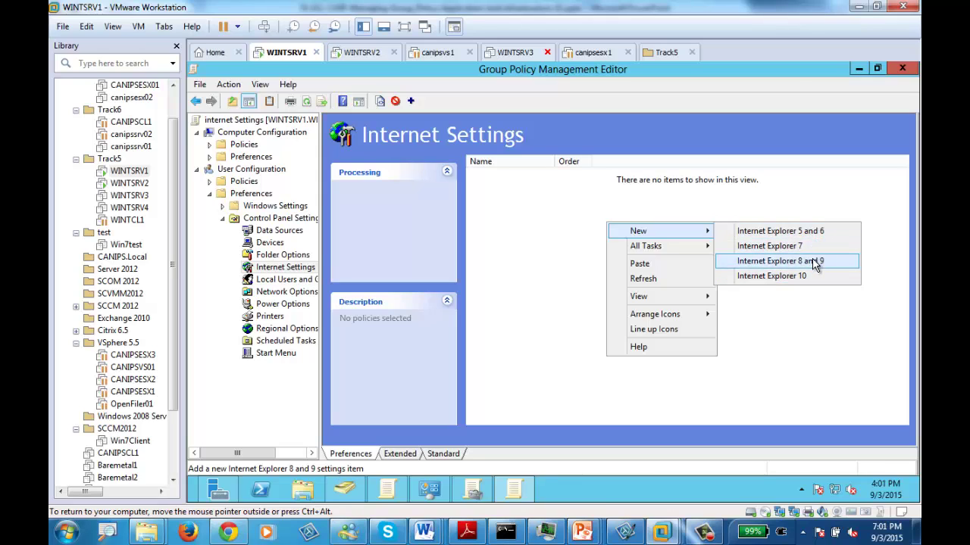
pyautogui.click(766, 281)
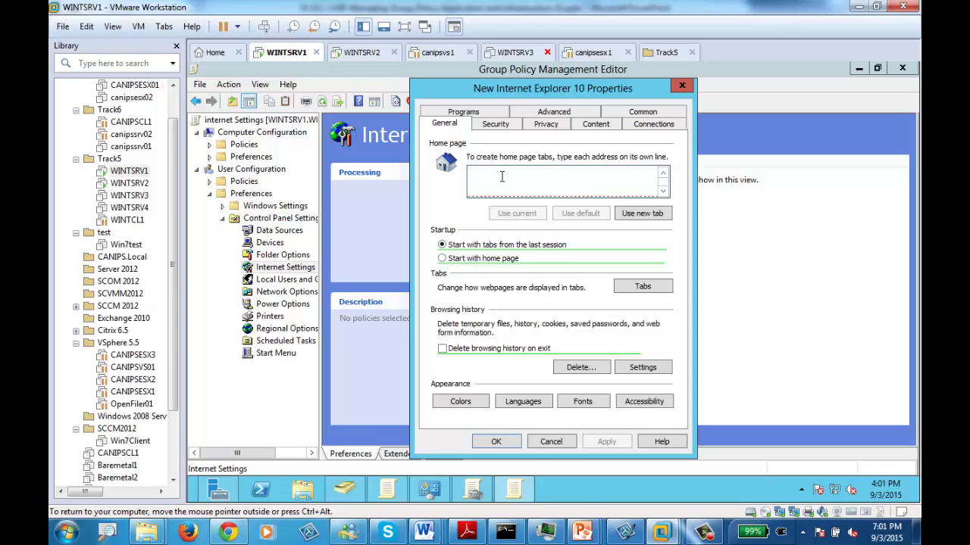
pyautogui.write('www')
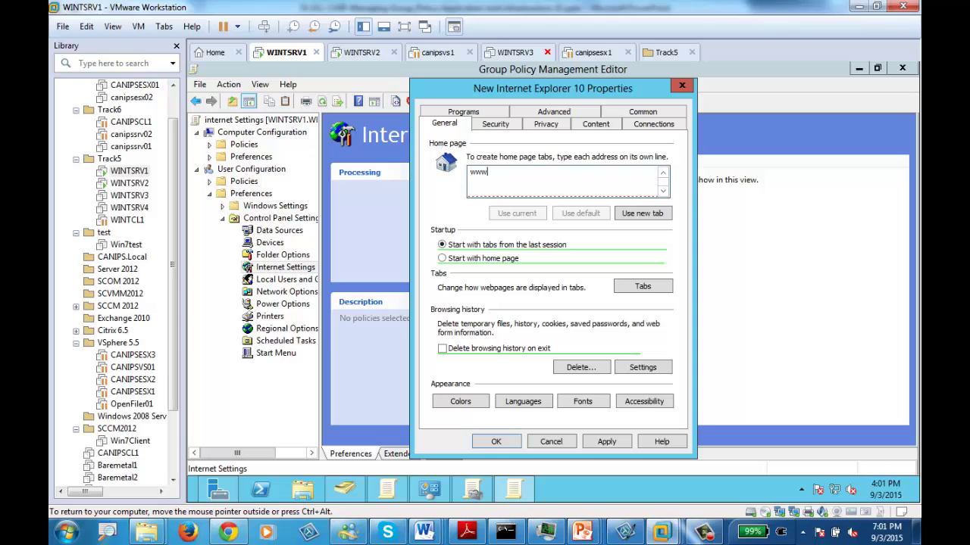
pyautogui.write('.google.com')
pyautogui.click(443, 349)
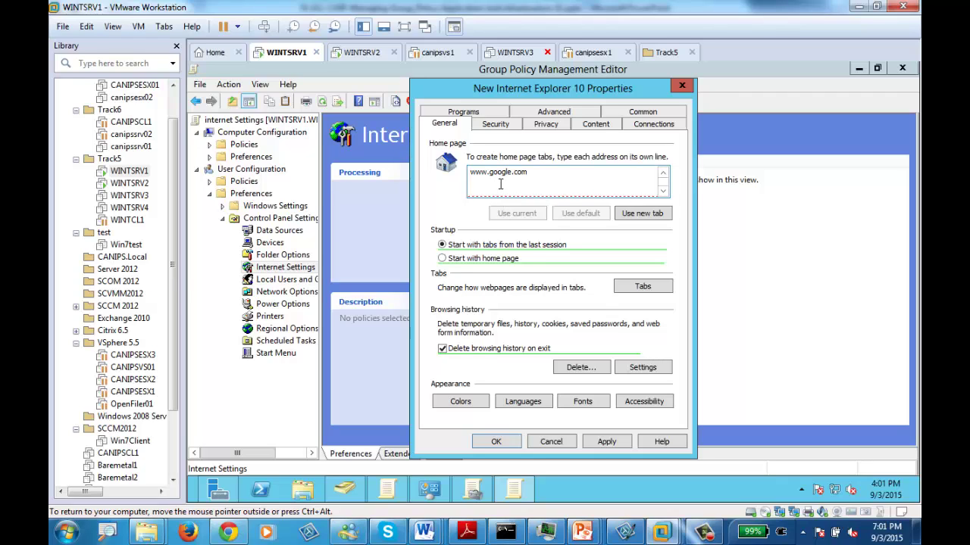
pyautogui.click(495, 124)
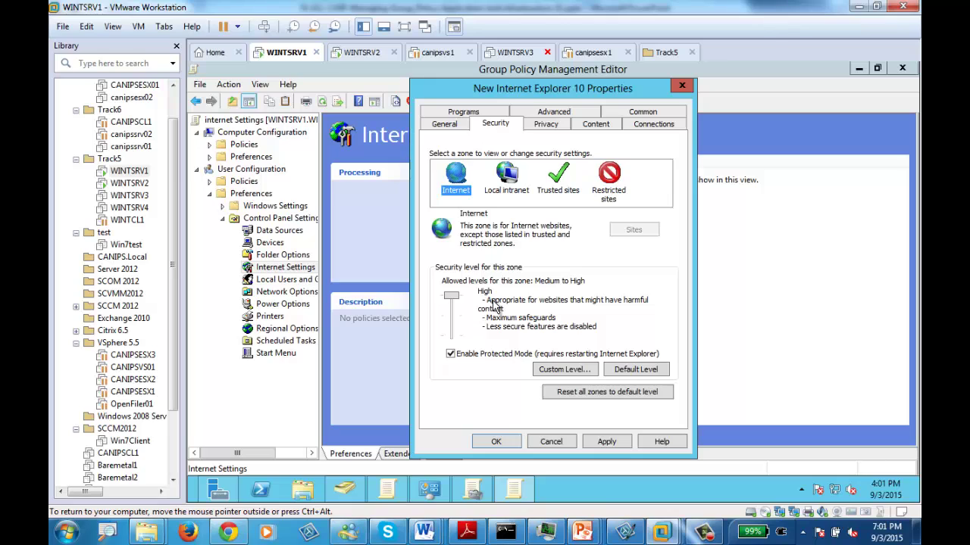
pyautogui.click(549, 129)
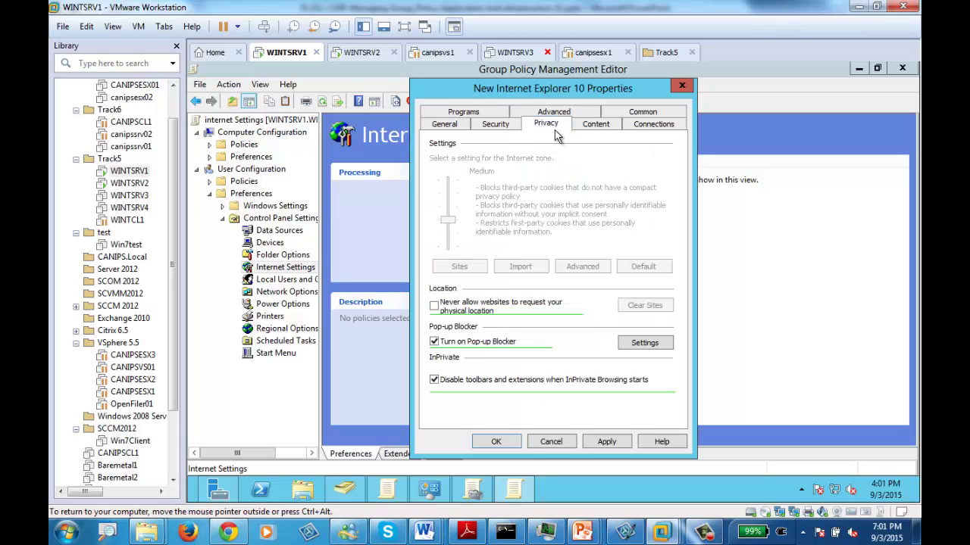
# - Tick Play system sounds in the IE10 item's Advanced settings, then go back to General
pyautogui.click(596, 125)
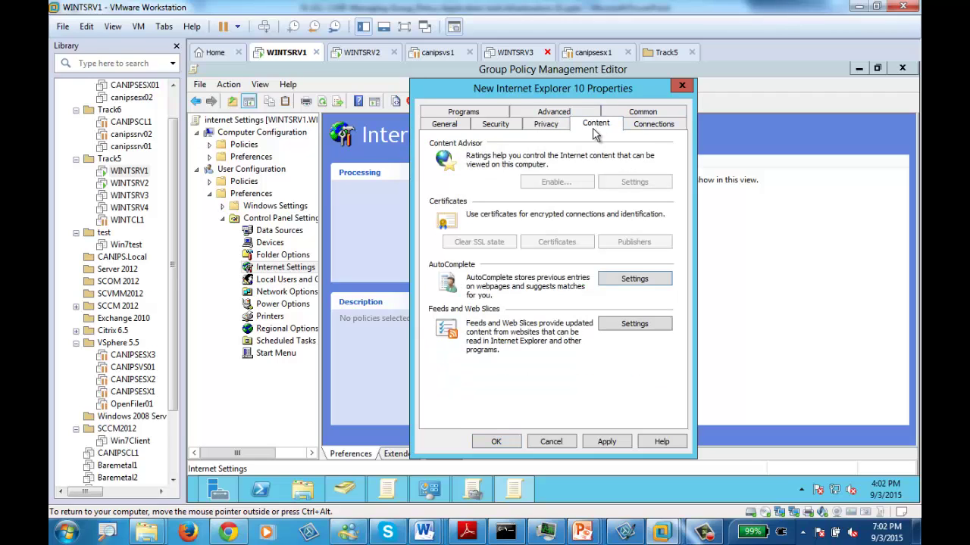
pyautogui.click(552, 113)
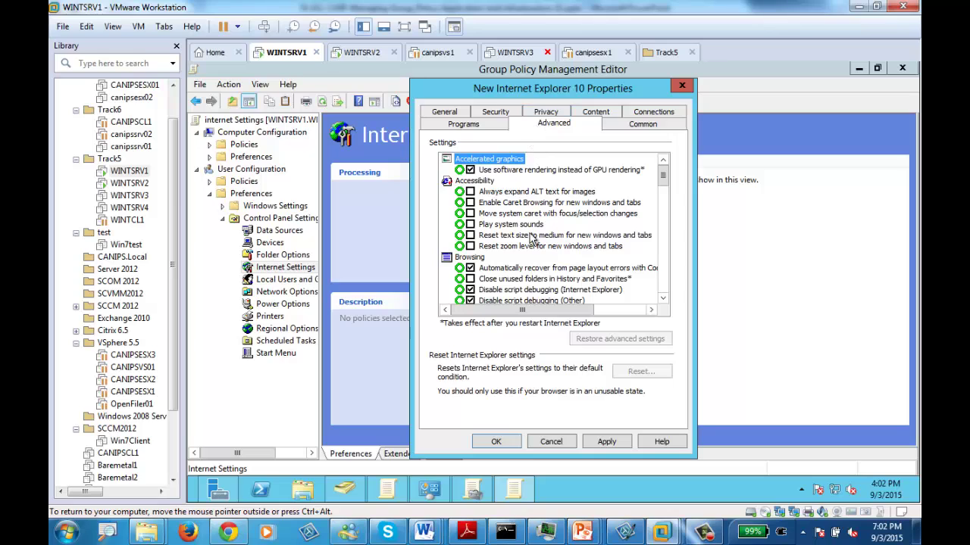
pyautogui.click(470, 224)
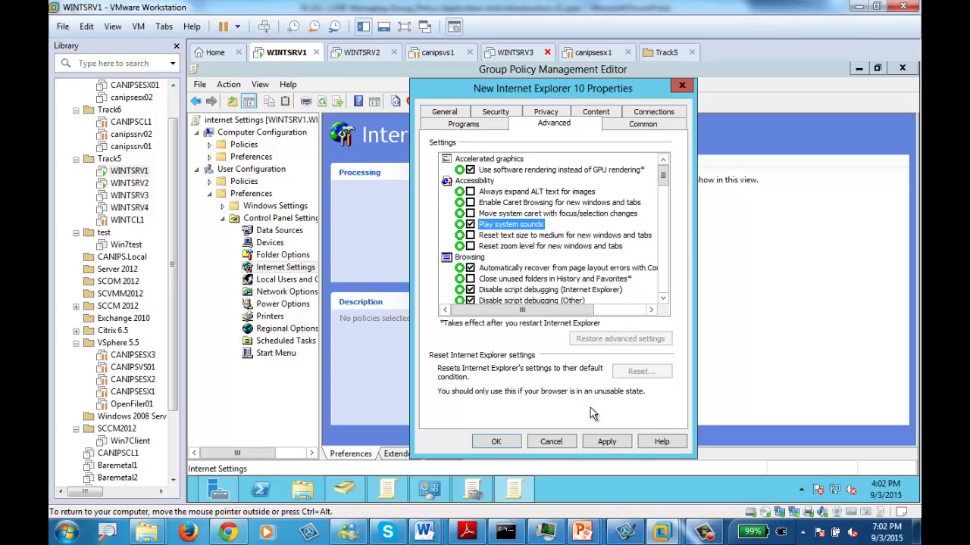
pyautogui.moveTo(663, 178)
pyautogui.mouseDown()
pyautogui.moveTo(658, 303)
pyautogui.moveTo(667, 179)
pyautogui.mouseUp()
pyautogui.click(452, 114)
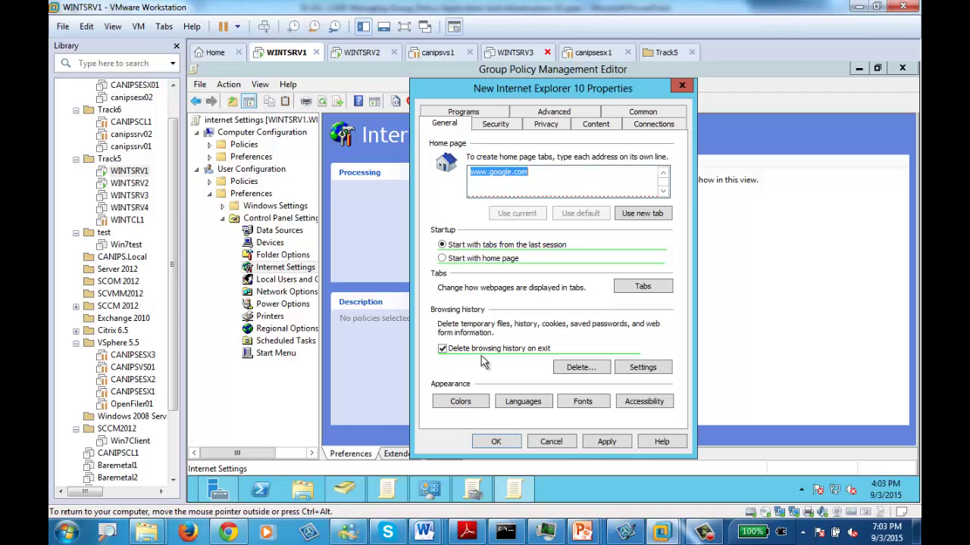
# - Switch to WINTSRV2 and sign in as the domain Administrator using Ctrl+Alt+Del and the account password
pyautogui.click(361, 53)
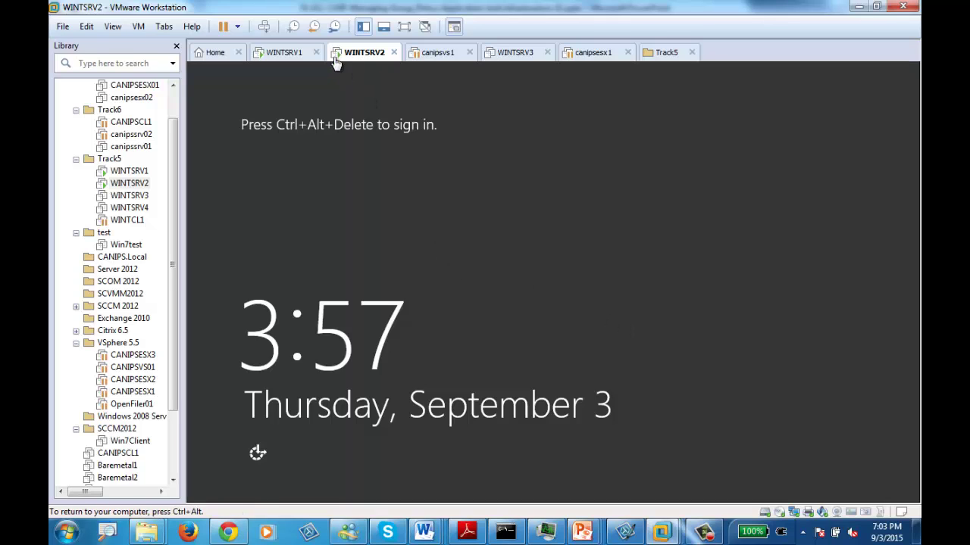
pyautogui.click(262, 28)
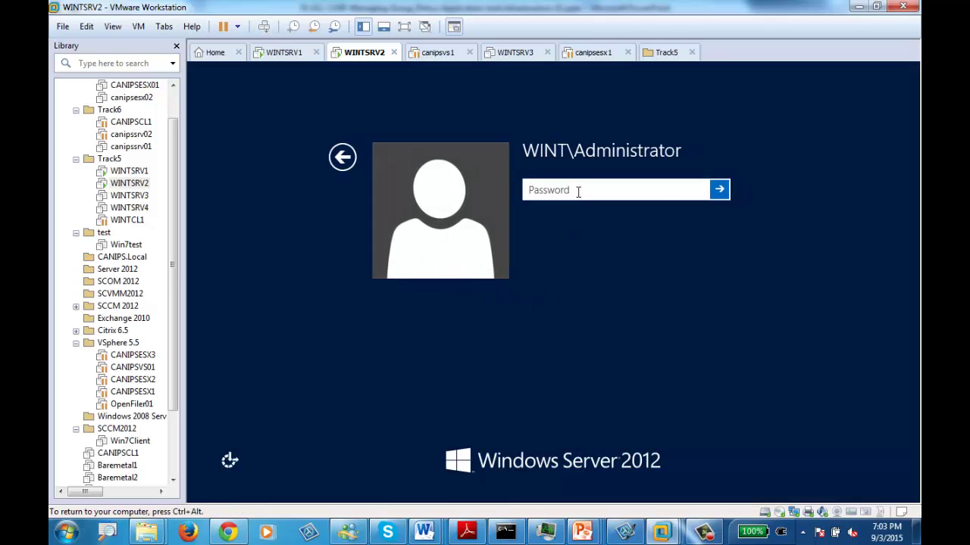
pyautogui.write('*********')
pyautogui.press('Return')
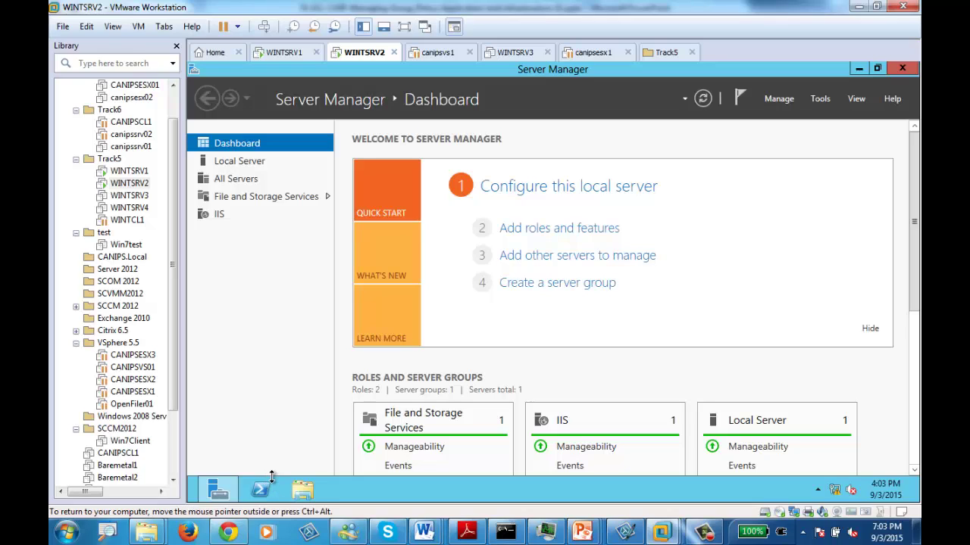
# - Open Control Panel in Small icons view, then check and close the current Internet Options
pyautogui.click(196, 492)
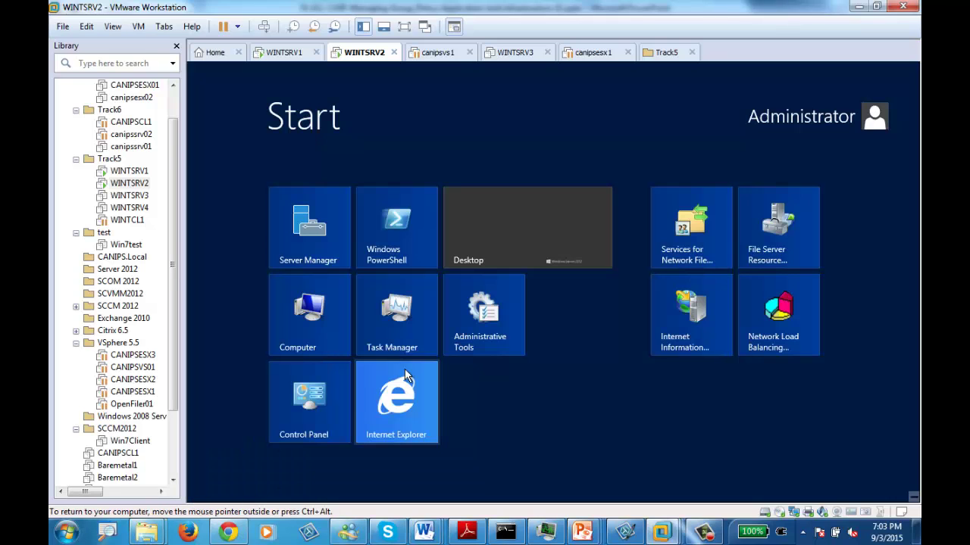
pyautogui.click(307, 428)
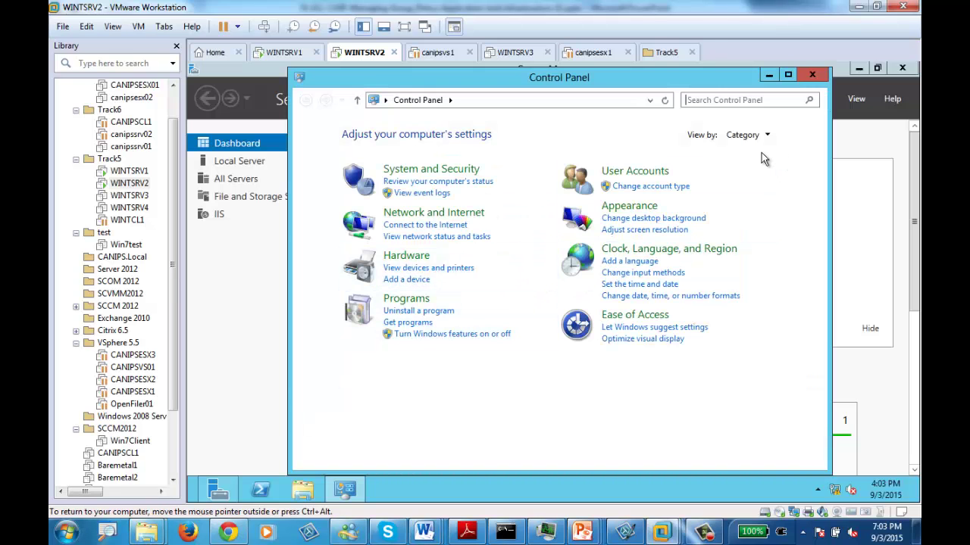
pyautogui.click(748, 137)
pyautogui.click(761, 194)
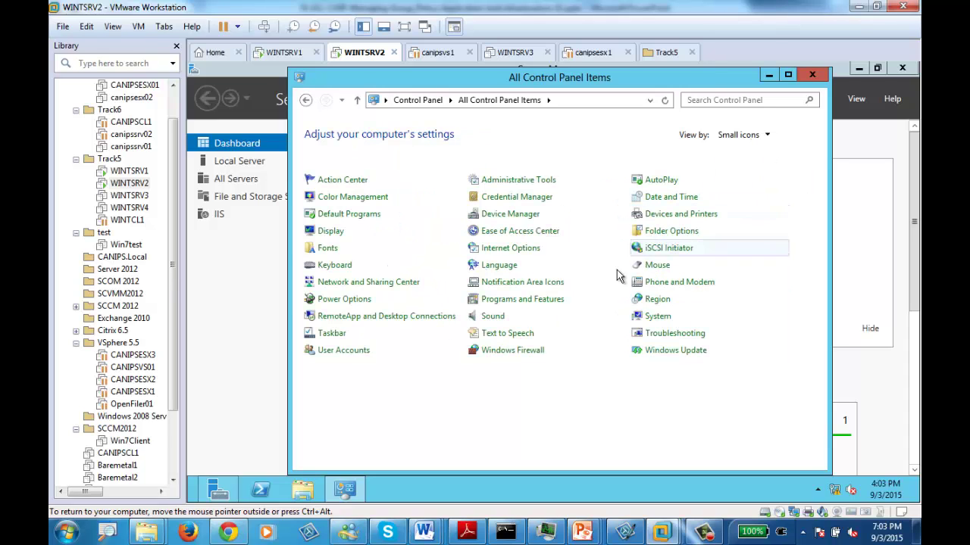
pyautogui.click(507, 250)
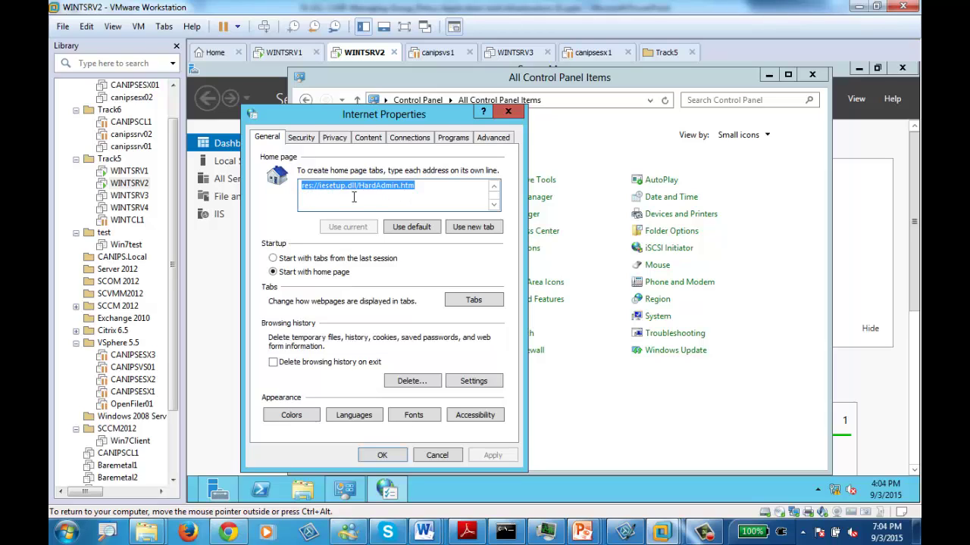
pyautogui.click(518, 112)
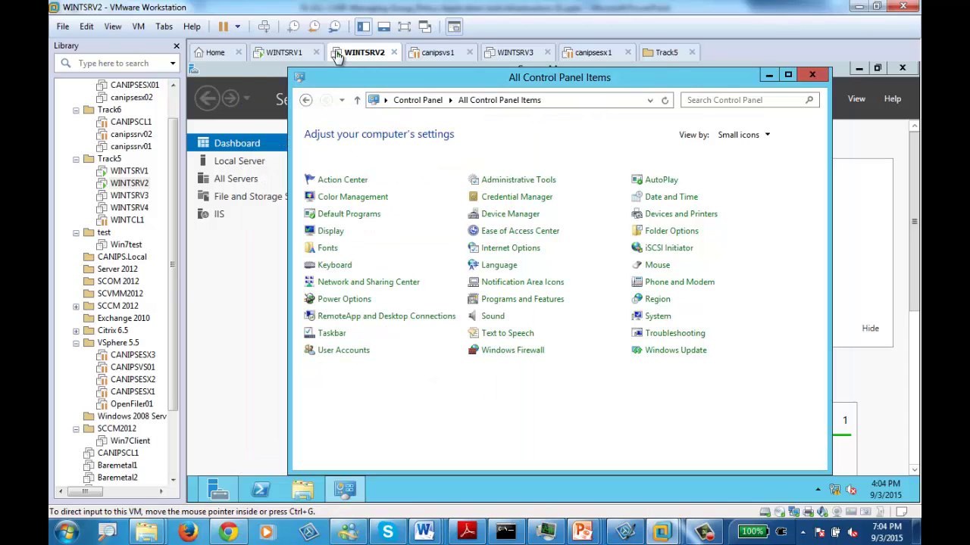
pyautogui.click(282, 54)
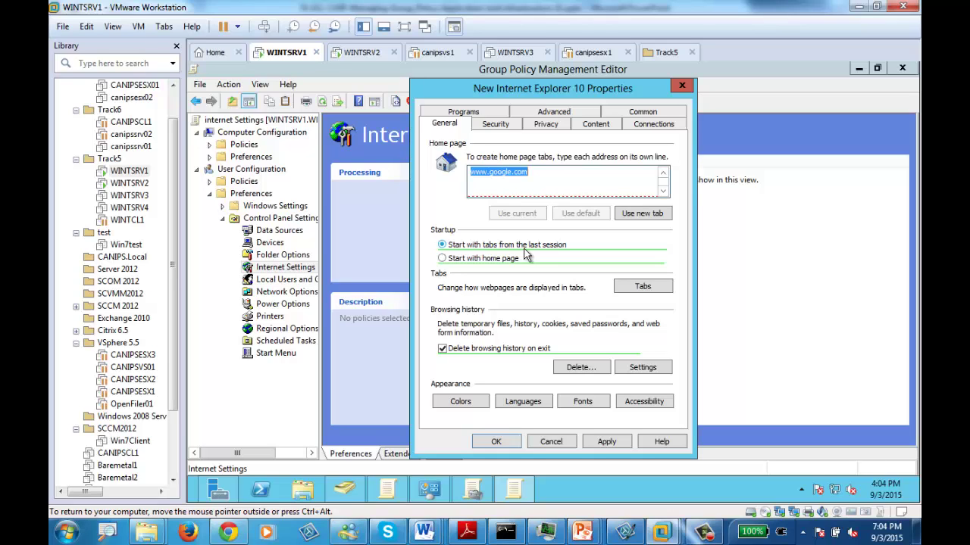
pyautogui.click(456, 265)
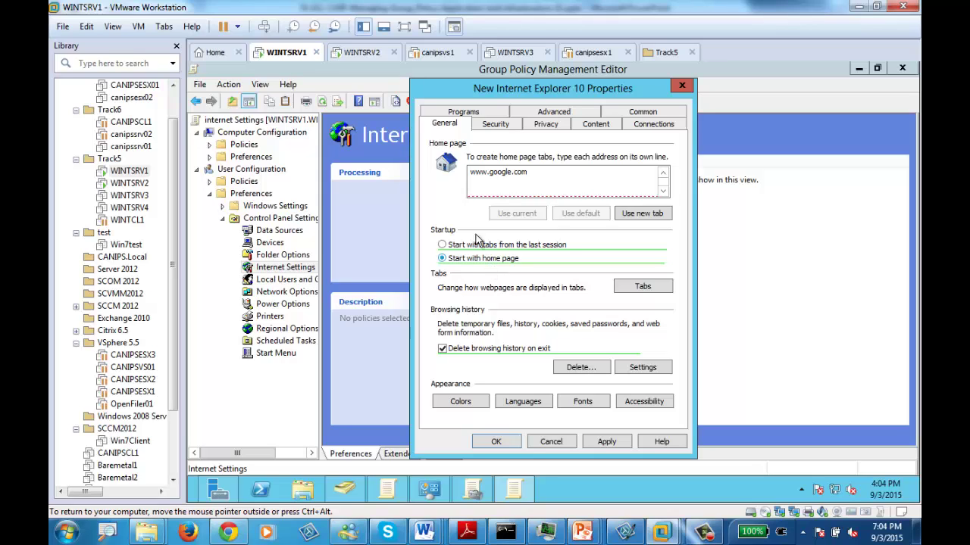
pyautogui.moveTo(553, 175); pyautogui.dragTo(457, 170)
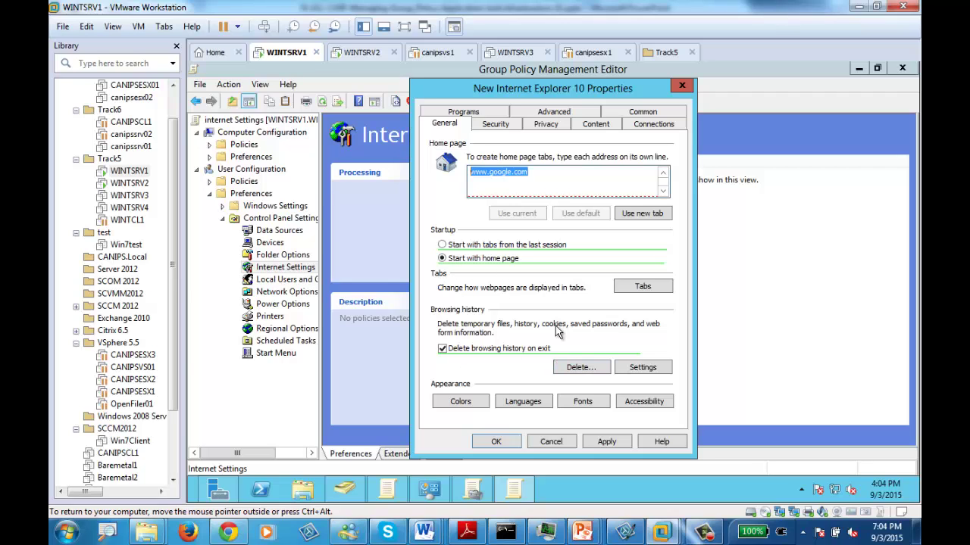
pyautogui.click(558, 112)
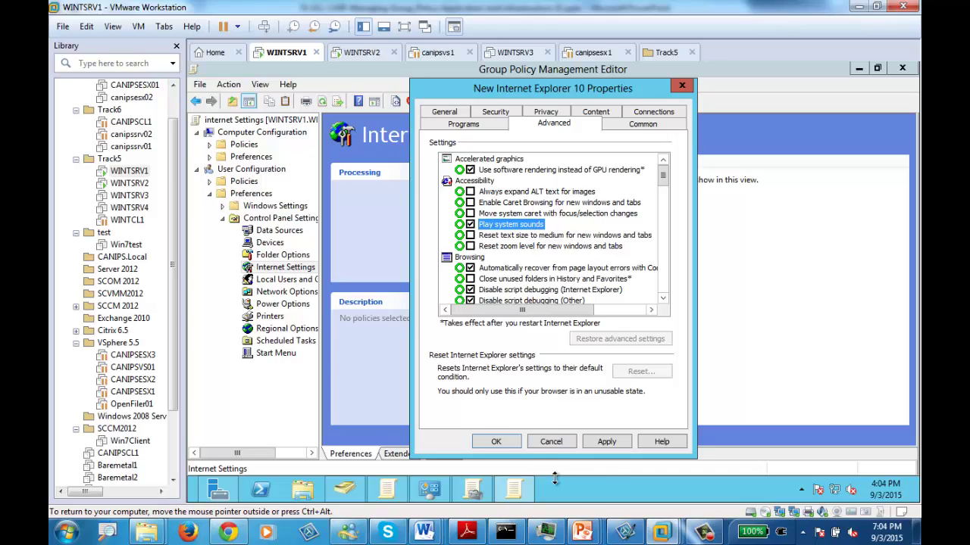
pyautogui.click(496, 441)
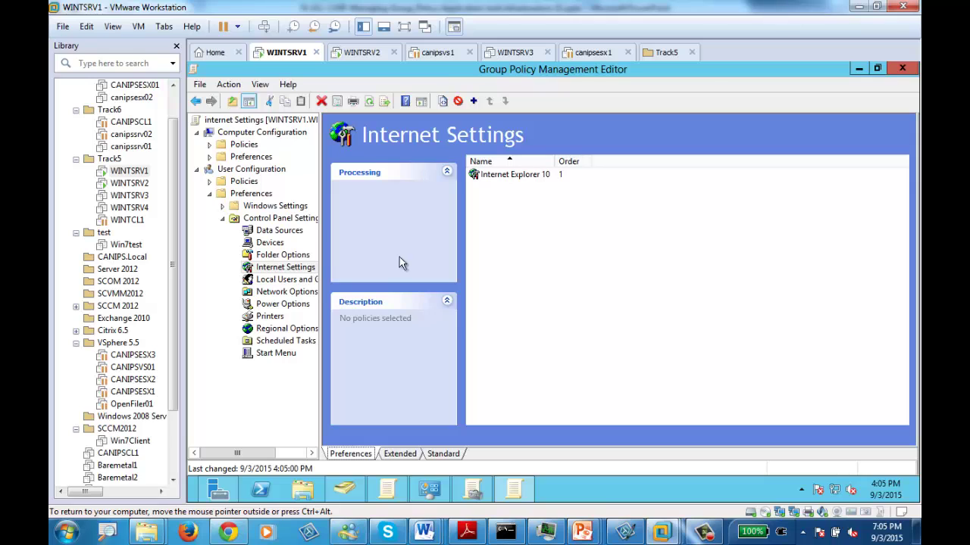
# - Close the editor and expand the report's Internet Explorer 10 General, Security and Advanced sections
pyautogui.click(903, 70)
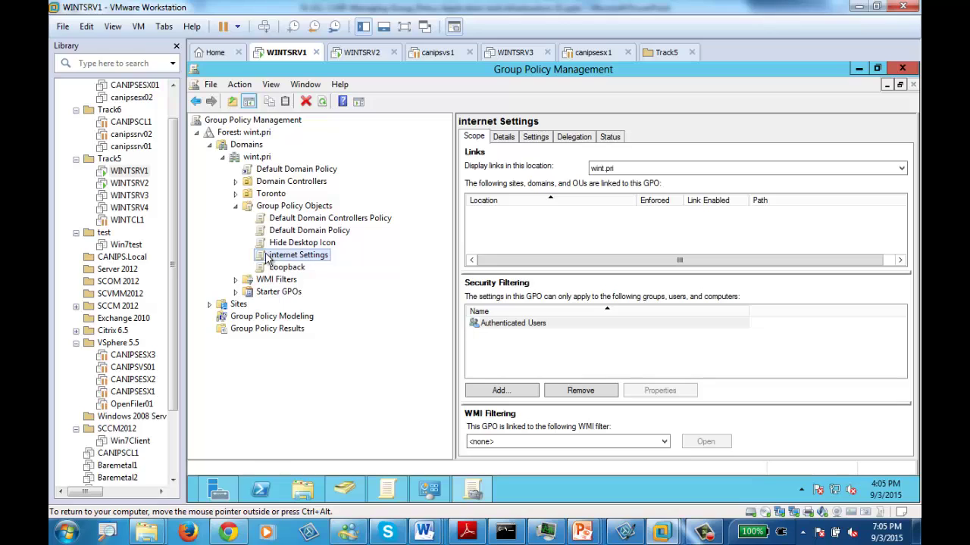
pyautogui.click(540, 143)
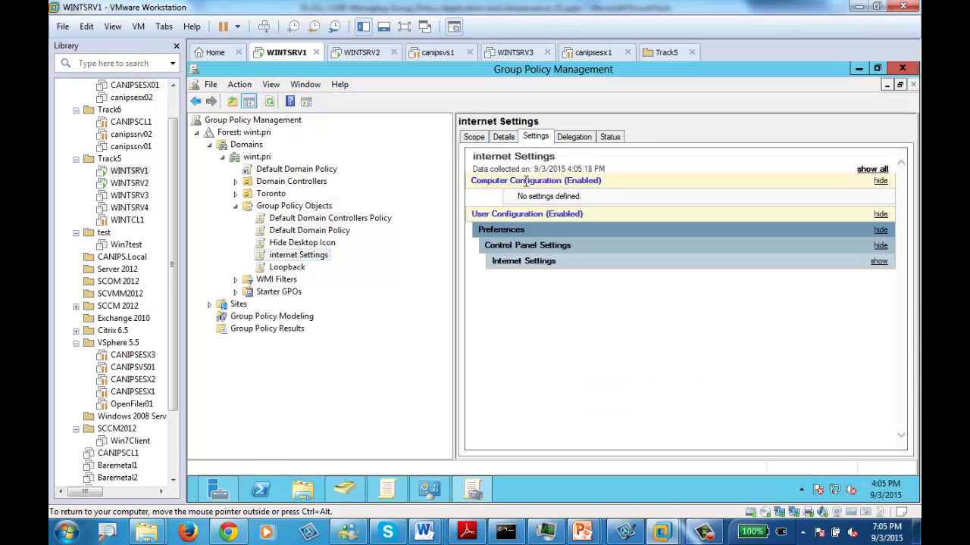
pyautogui.click(878, 261)
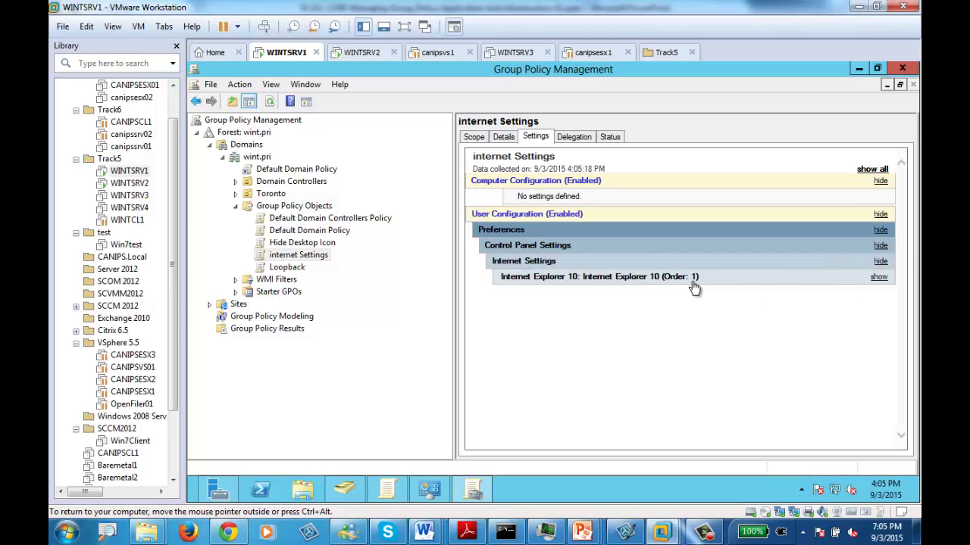
pyautogui.click(881, 276)
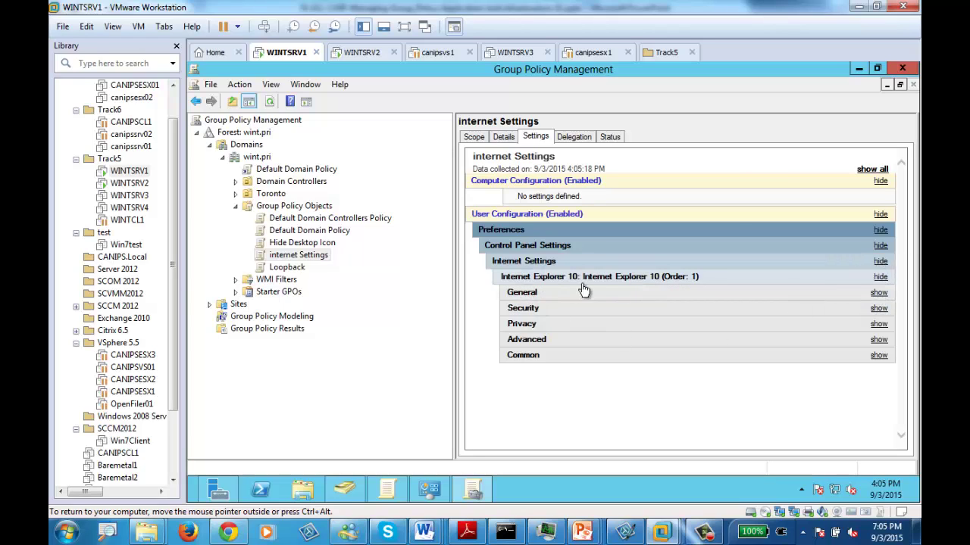
pyautogui.click(878, 293)
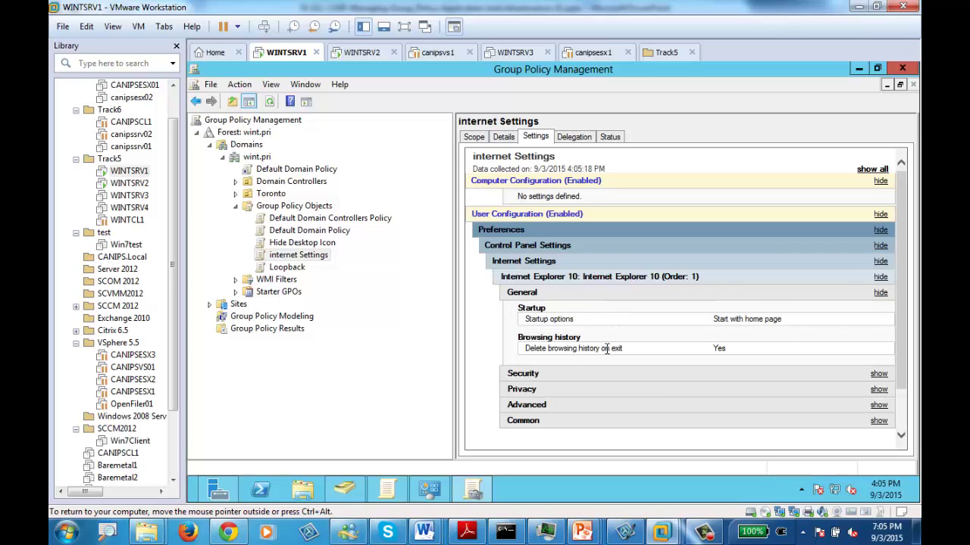
pyautogui.click(878, 374)
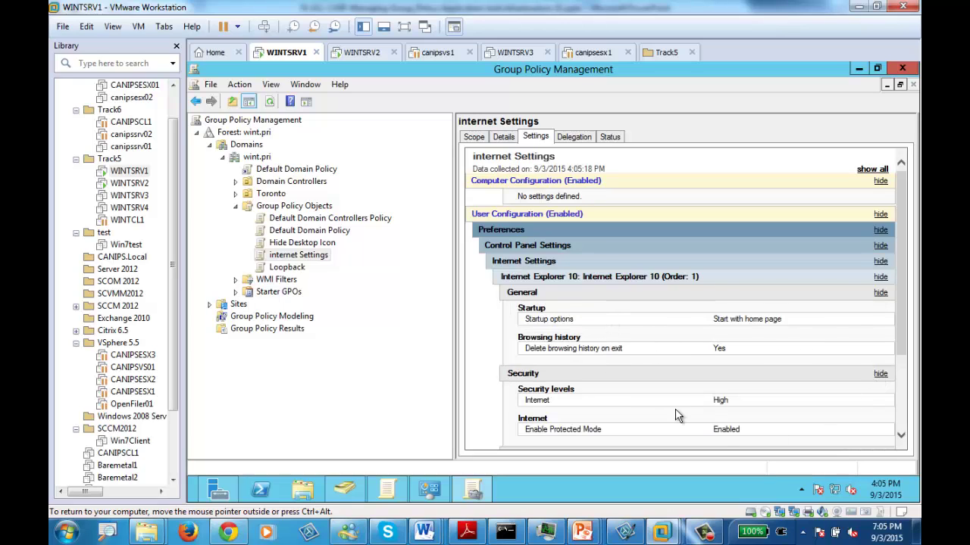
pyautogui.scroll(-2, 651, 397)
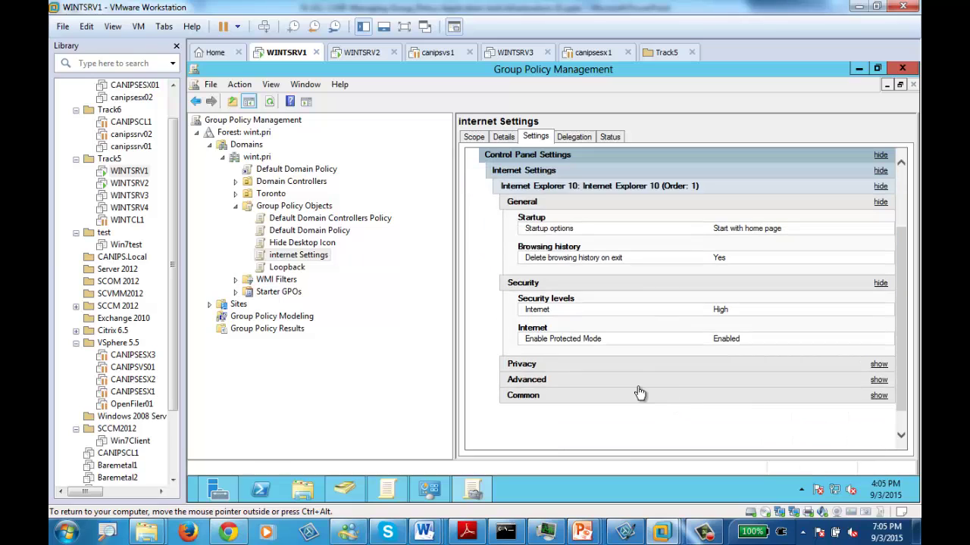
pyautogui.click(879, 380)
pyautogui.scroll(-3, 655, 381)
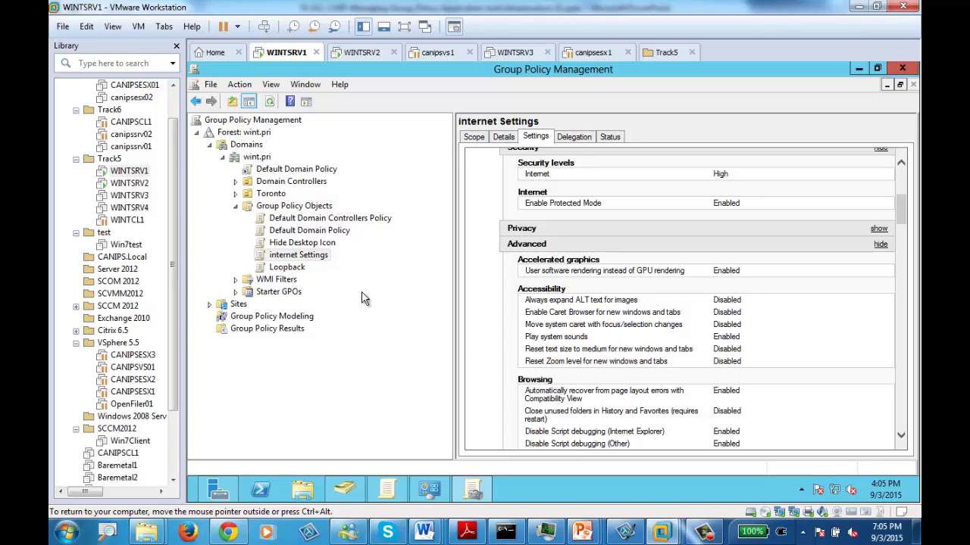
pyautogui.click(475, 140)
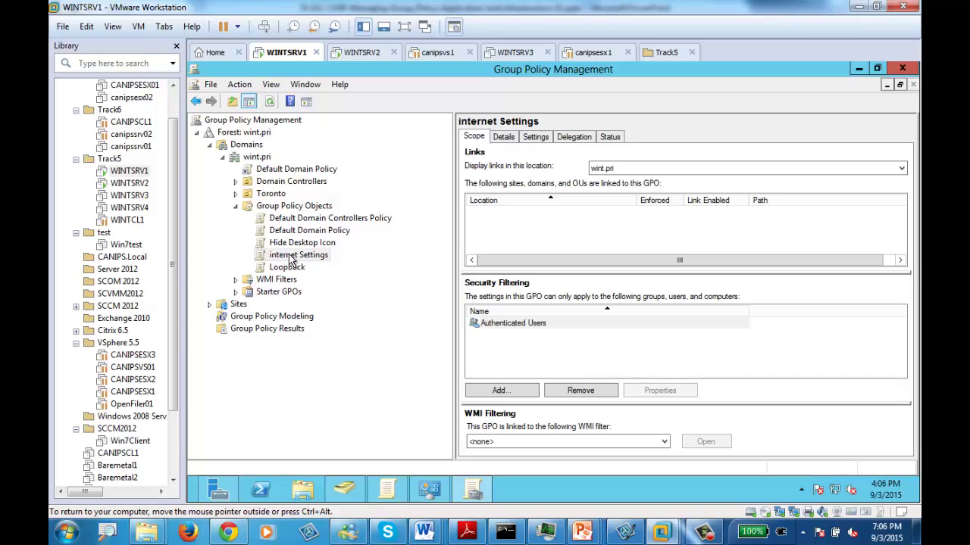
# - Drag the internet Settings GPO onto wint.pri, confirm the link, and select the new link
pyautogui.moveTo(290, 260); pyautogui.dragTo(269, 163)
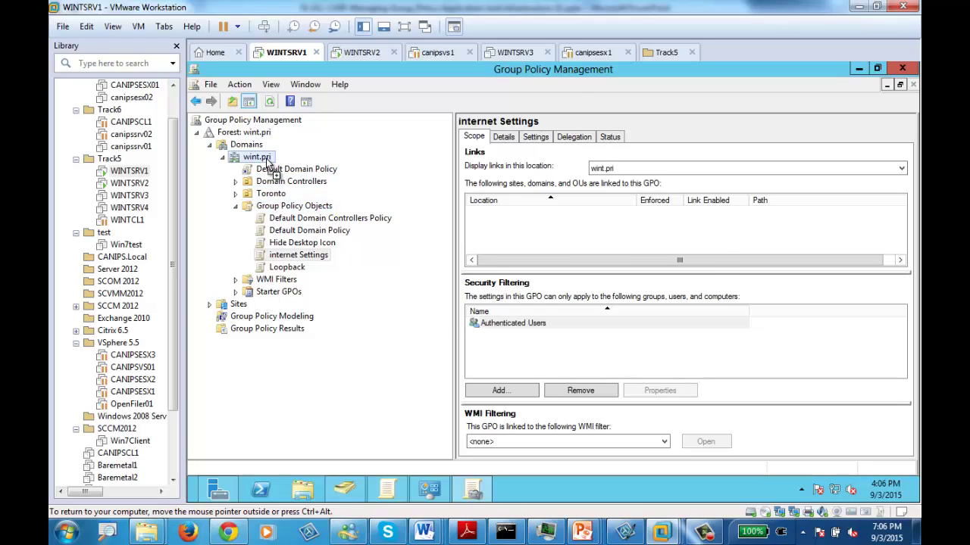
pyautogui.moveTo(269, 163); pyautogui.dragTo(269, 162)
pyautogui.click(627, 305)
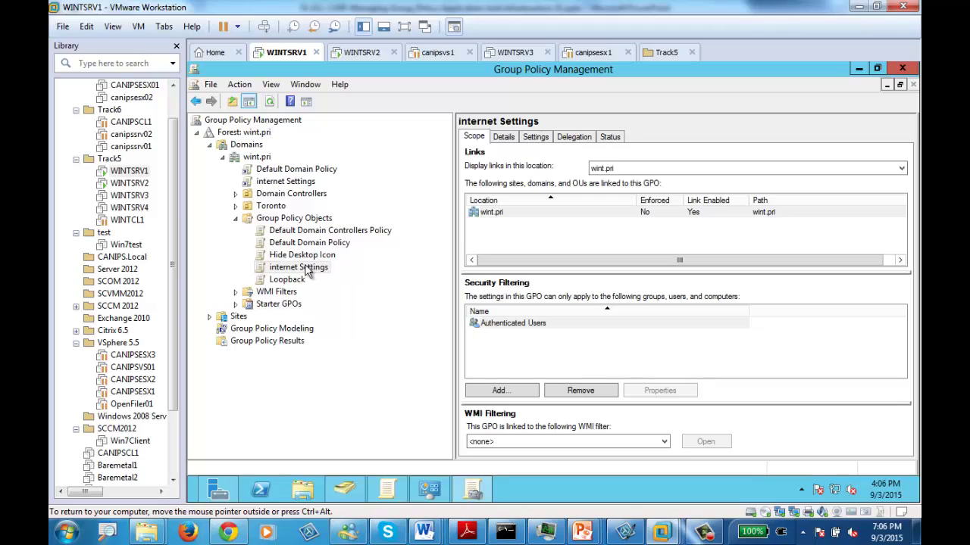
pyautogui.moveTo(295, 271); pyautogui.dragTo(262, 162)
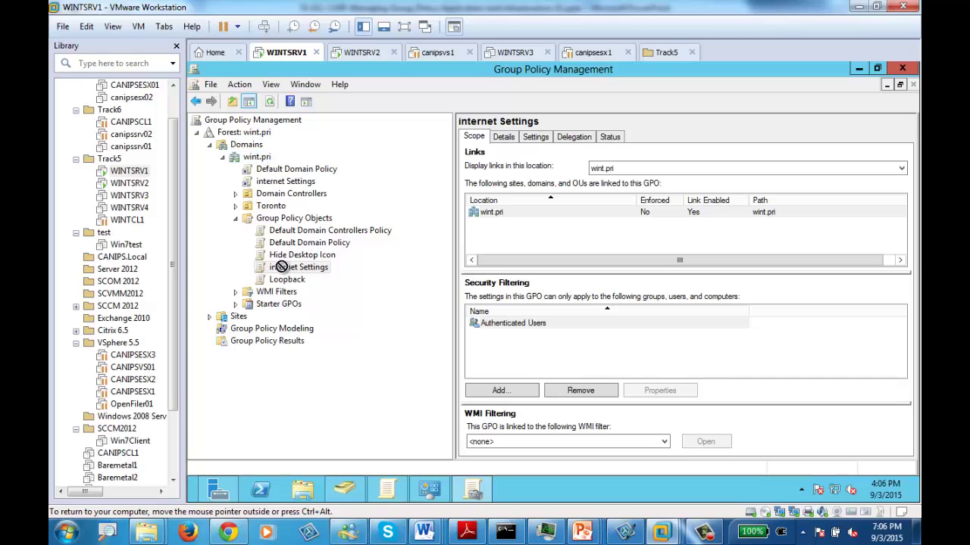
pyautogui.click(280, 187)
pyautogui.click(661, 306)
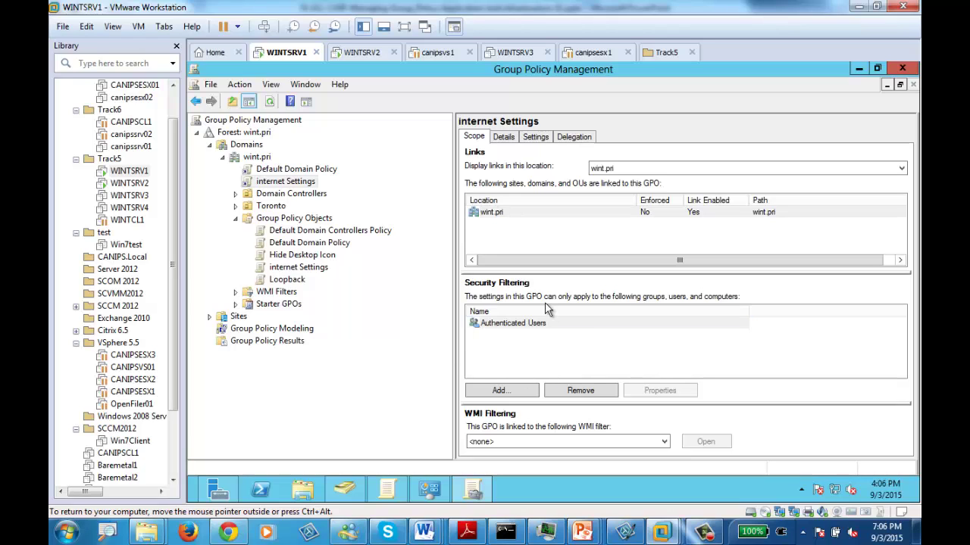
# - Show the Settings report for the internet Settings link under wint.pri
pyautogui.click(536, 138)
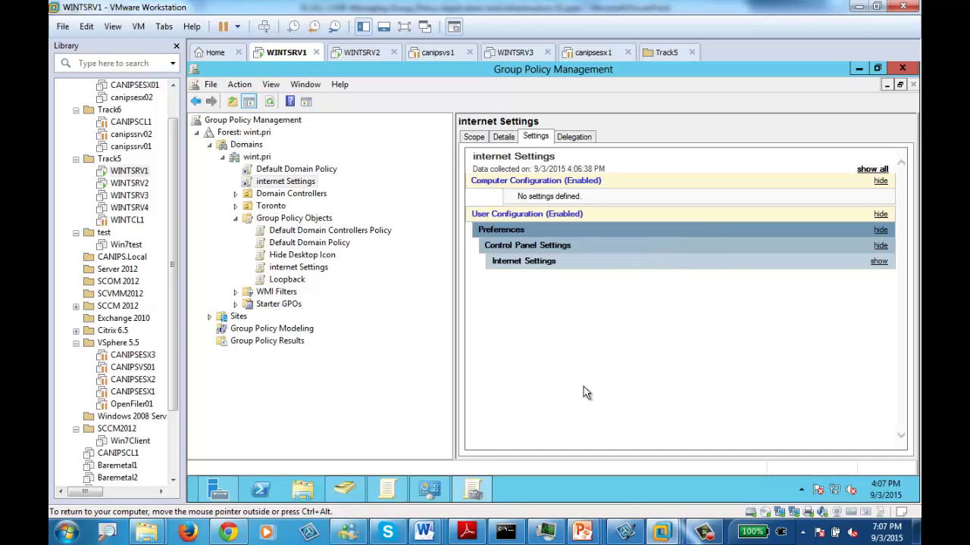
# - On WINTSRV2, set Internet Options to start with tabs from the last session and apply
pyautogui.click(362, 53)
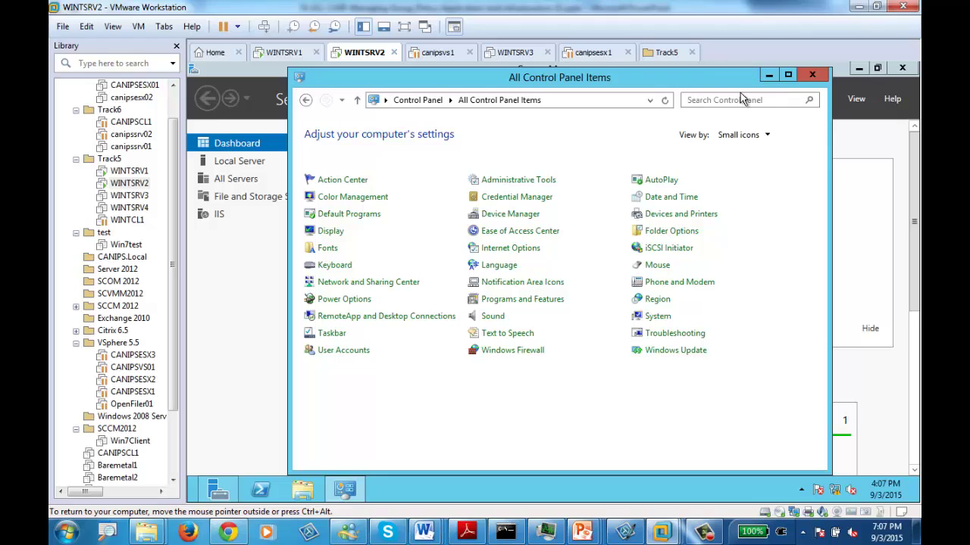
pyautogui.click(526, 250)
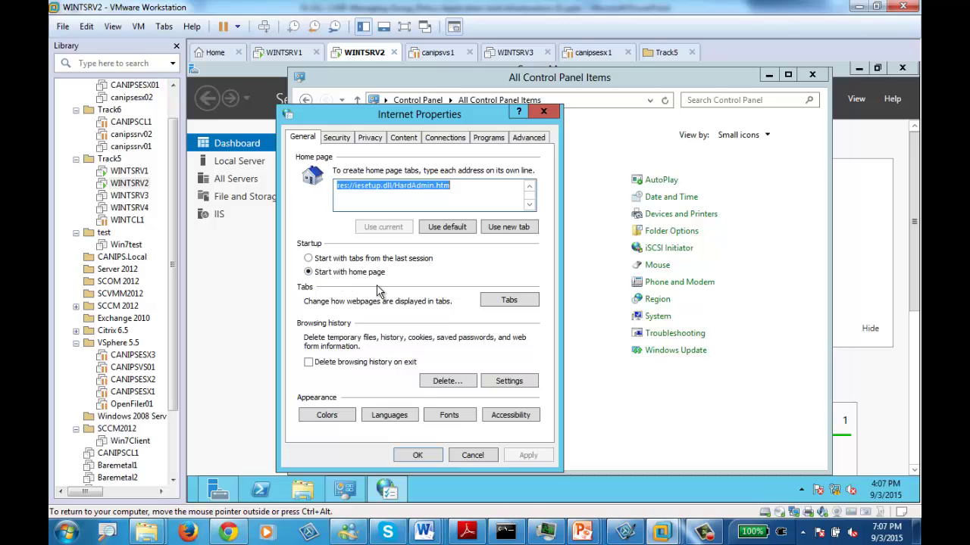
pyautogui.click(334, 258)
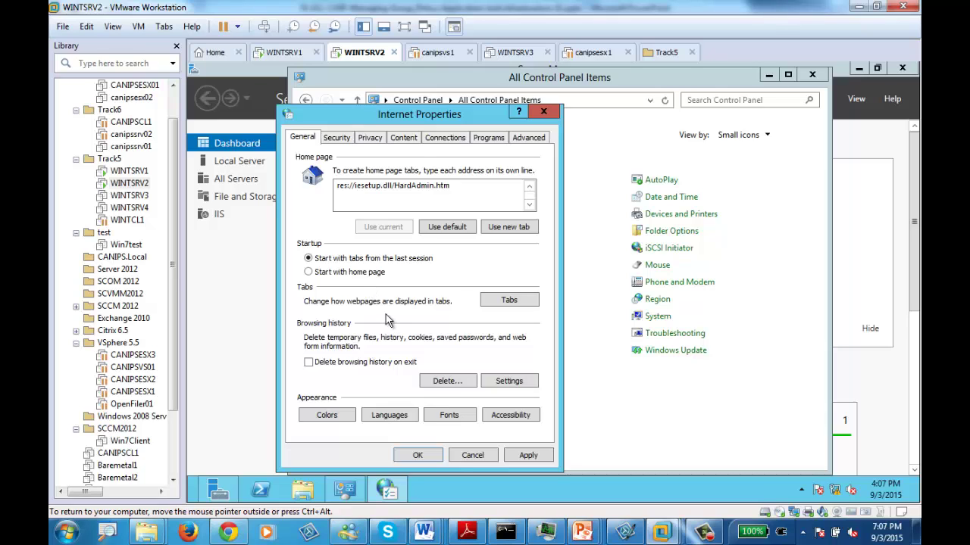
pyautogui.click(534, 458)
pyautogui.click(418, 455)
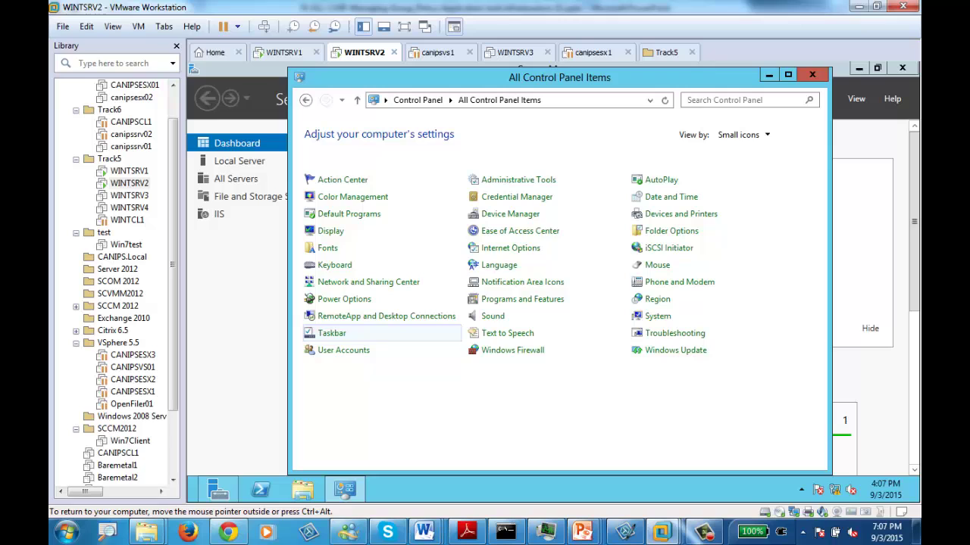
# - Reopen Internet Options, review the Advanced tab, and cancel without changes
pyautogui.click(496, 249)
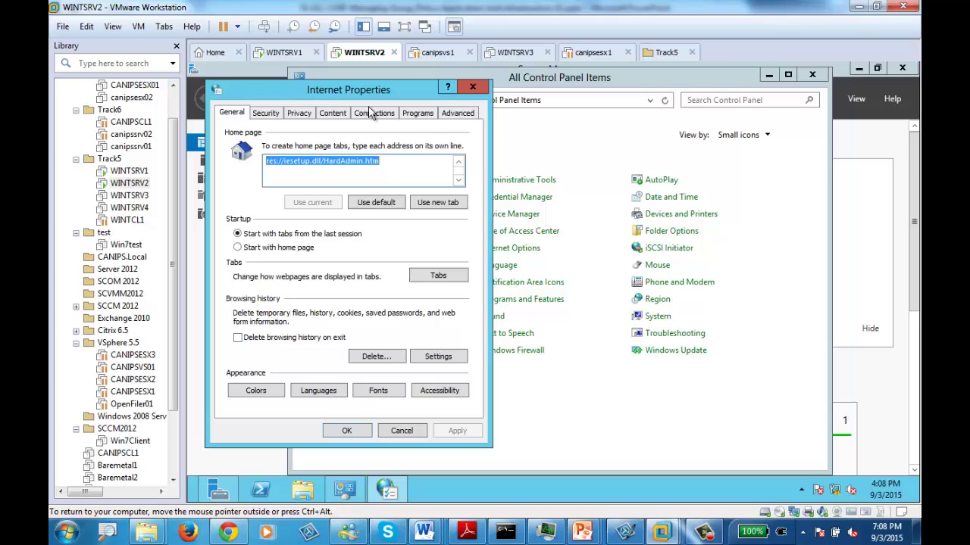
pyautogui.click(458, 113)
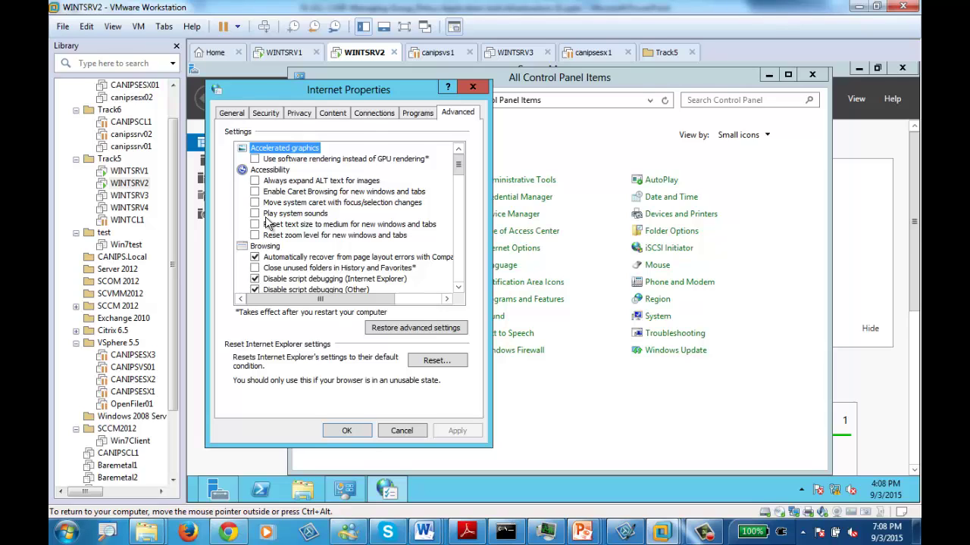
pyautogui.click(403, 430)
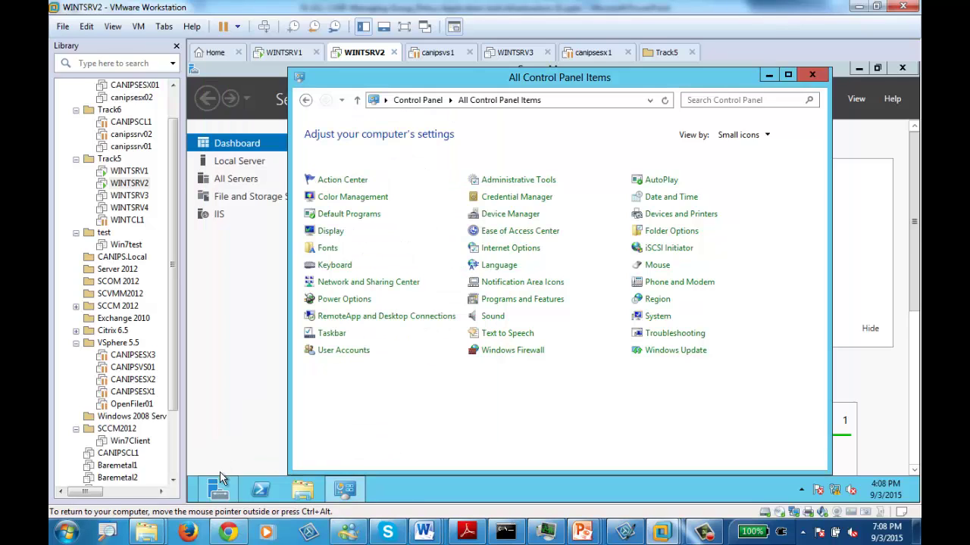
# - Launch Command Prompt from a 'cmd' Start screen search and maximize its window
pyautogui.click(196, 498)
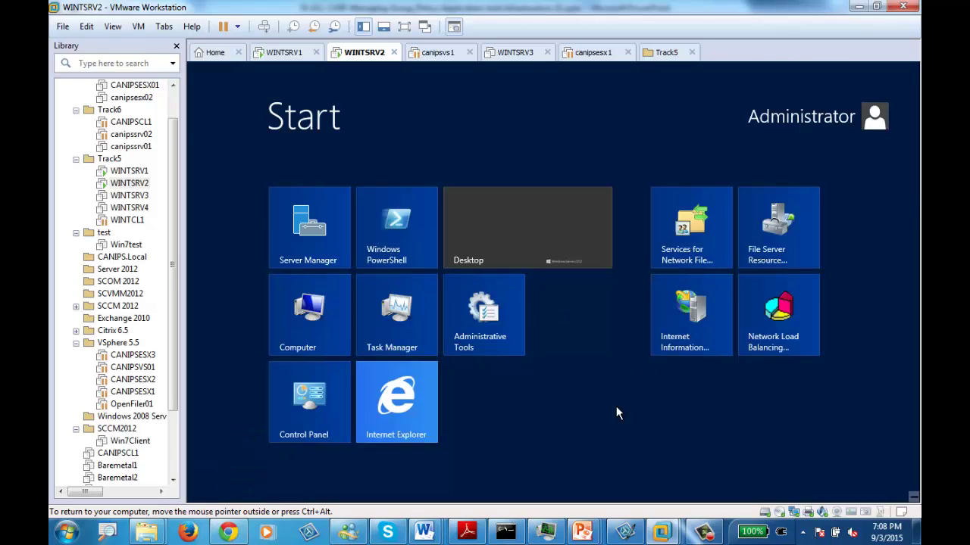
pyautogui.write('cmd')
pyautogui.press('Return')
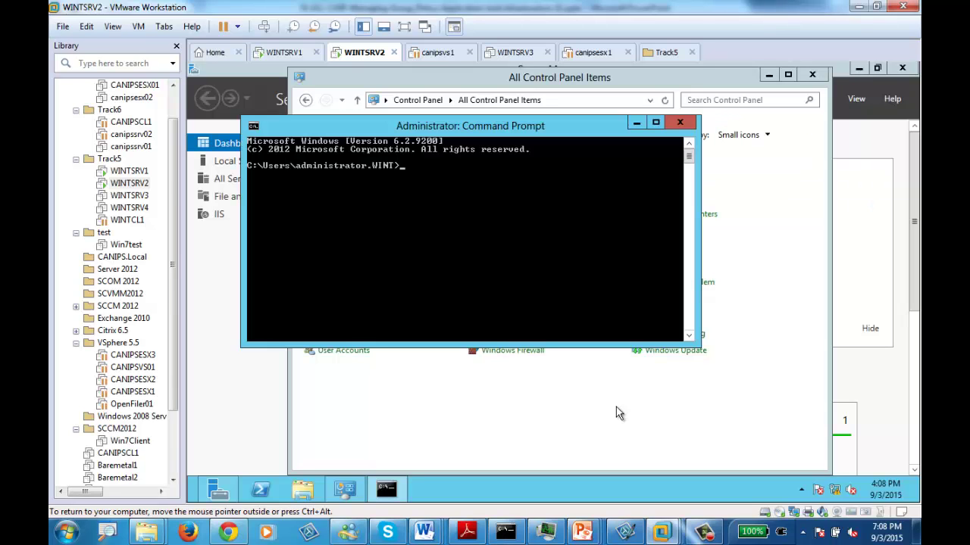
pyautogui.write('g')
pyautogui.press('BackSpace')
pyautogui.doubleClick(523, 127)
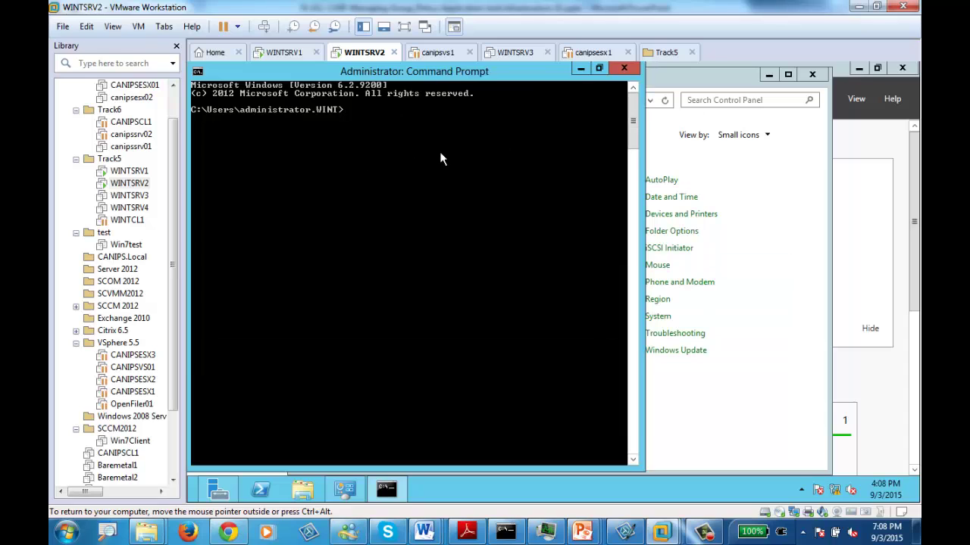
pyautogui.click(175, 46)
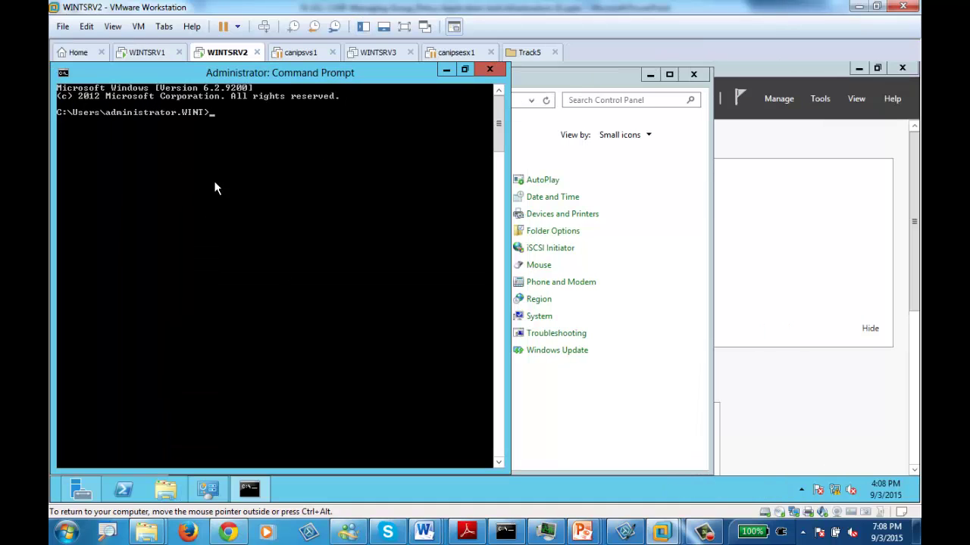
# - Set the console's raster font size to 10 x 18 in Command Prompt Properties
pyautogui.click(62, 76)
pyautogui.moveTo(118, 186)
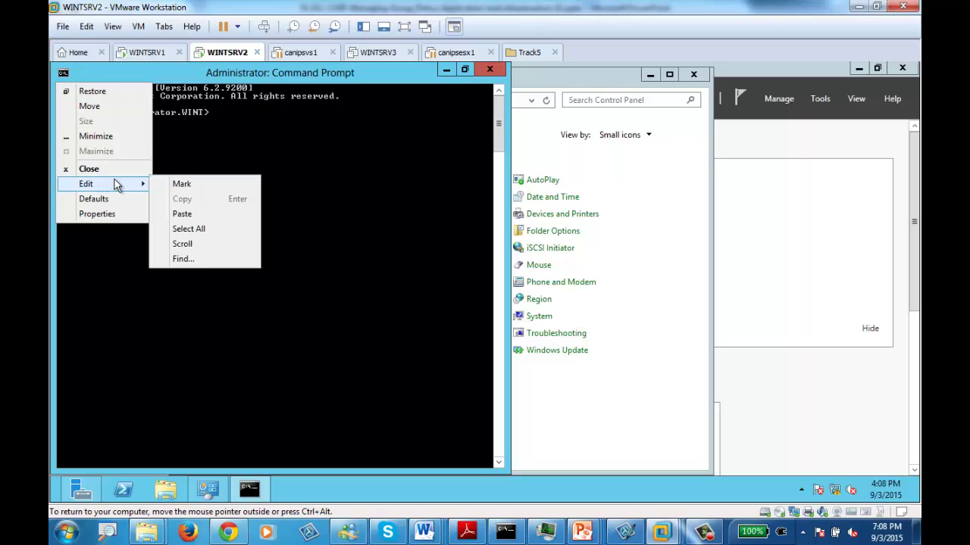
pyautogui.click(112, 215)
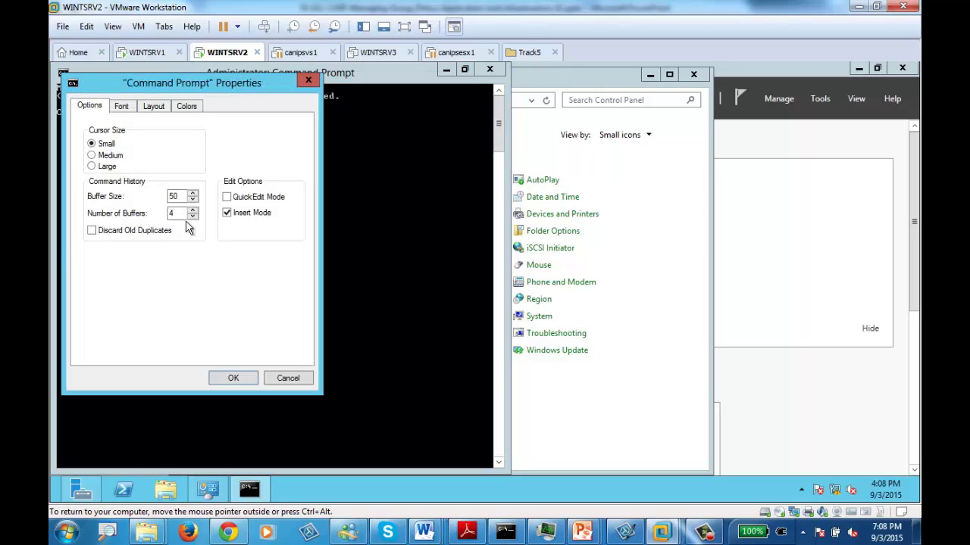
pyautogui.click(121, 107)
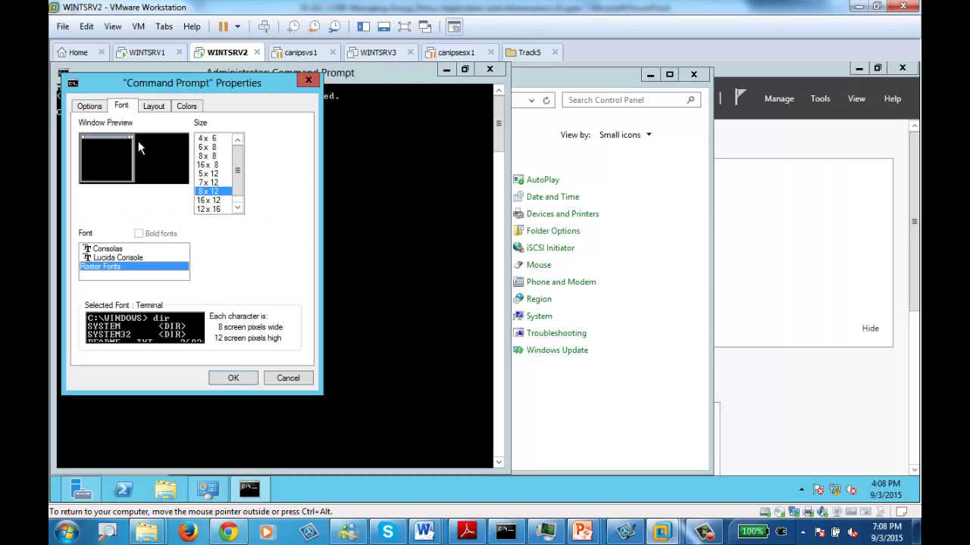
pyautogui.click(211, 209)
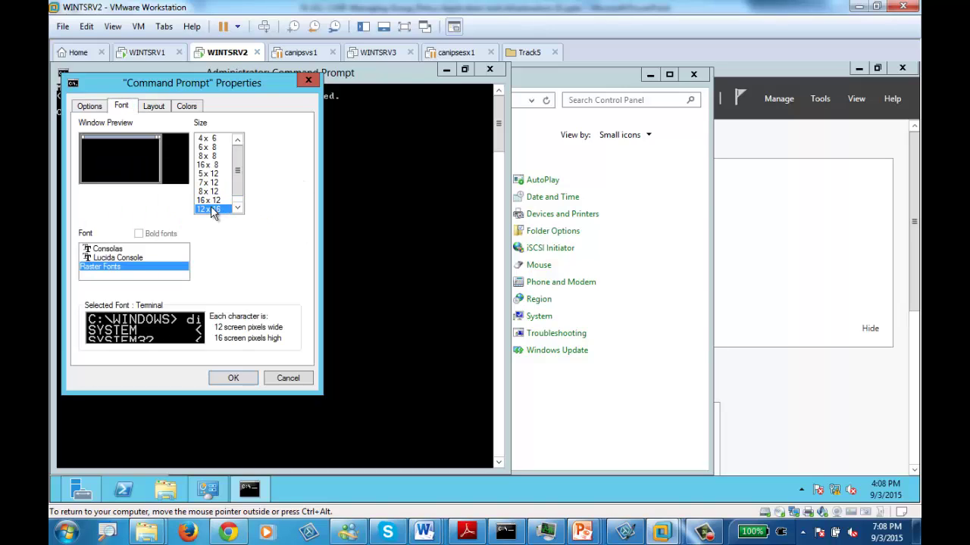
pyautogui.click(237, 207)
pyautogui.click(212, 209)
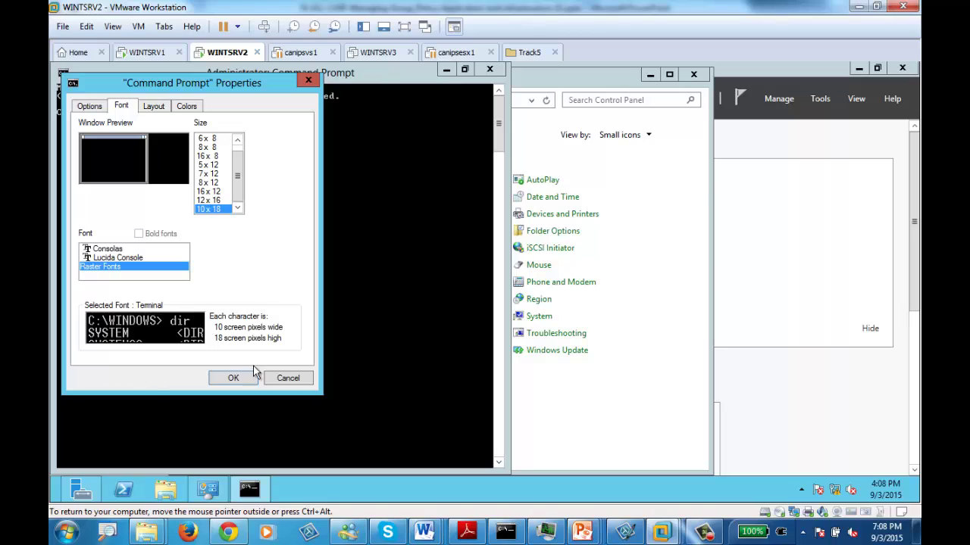
pyautogui.click(234, 375)
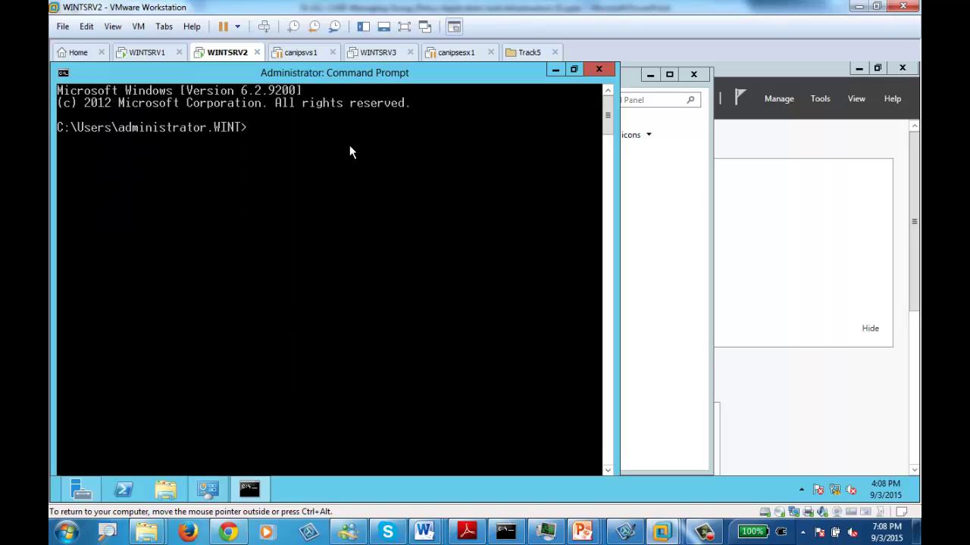
# - Run gpresult /r and review which group policies currently apply
pyautogui.write('gr')
pyautogui.press('BackSpace')
pyautogui.write('presult /r')
pyautogui.press('Return')
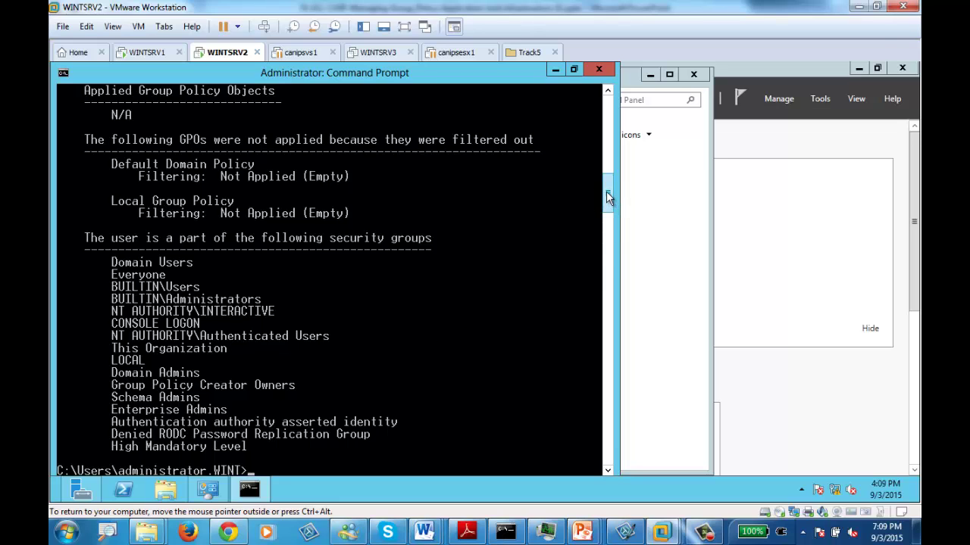
pyautogui.moveTo(606, 191)
pyautogui.mouseDown()
pyautogui.moveTo(606, 159)
pyautogui.moveTo(606, 185)
pyautogui.mouseUp()
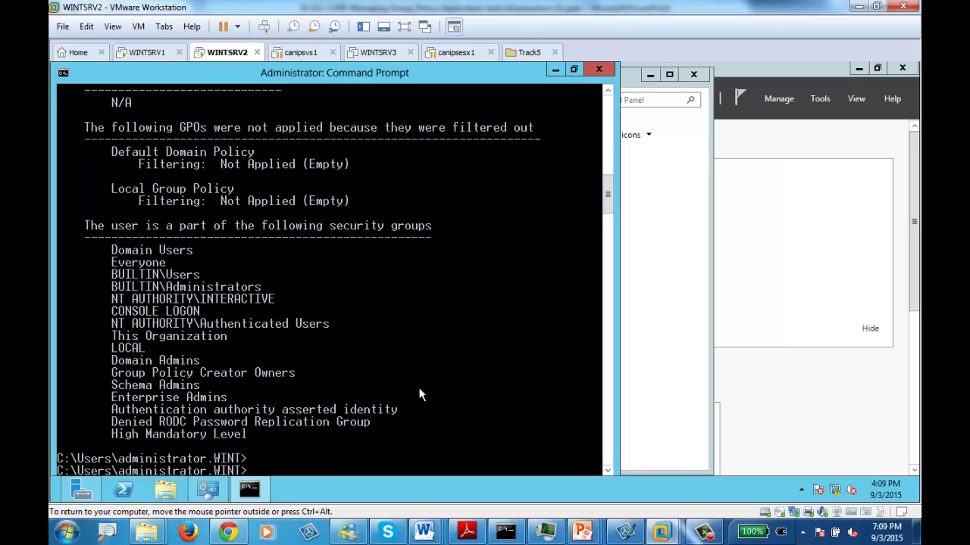
# - Clear the console with cls and run gpupdate to refresh computer and user policy
pyautogui.write('cls')
pyautogui.press('Return')
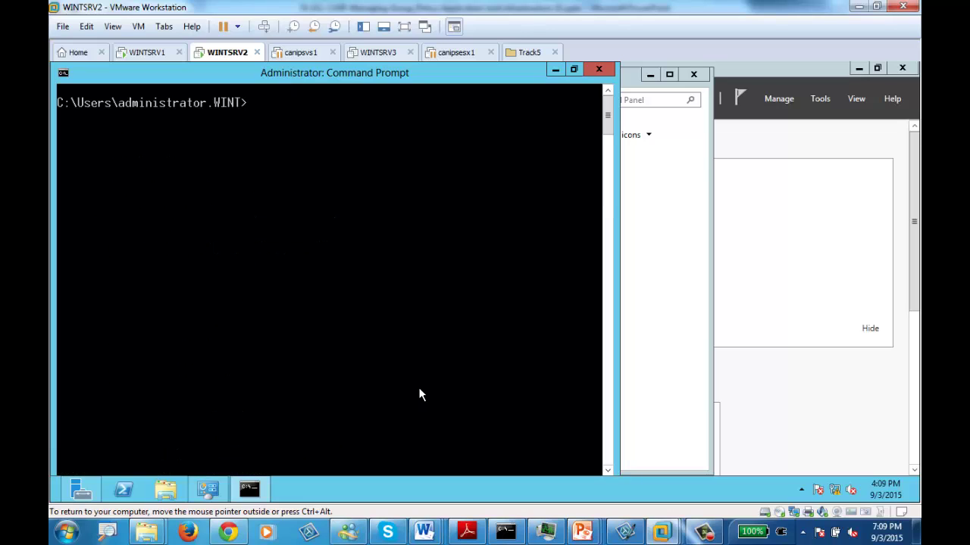
pyautogui.write('gpupdate')
pyautogui.press('Return')
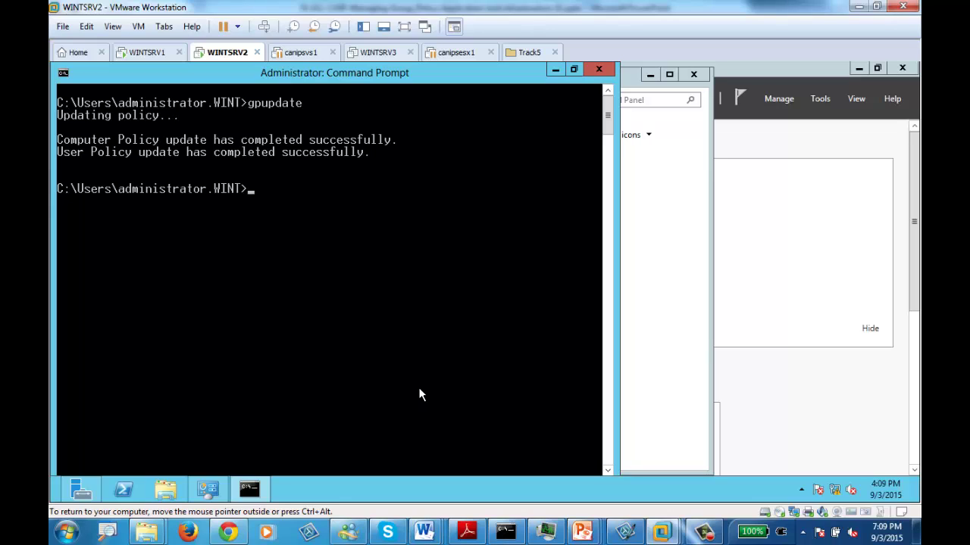
# - Rerun gpresult /r and check that 'internet Settings' is listed under Applied Group Policy Objects
pyautogui.press('Up')
pyautogui.press('Up')
pyautogui.press('Down')
pyautogui.press('Up')
pyautogui.press('Up')
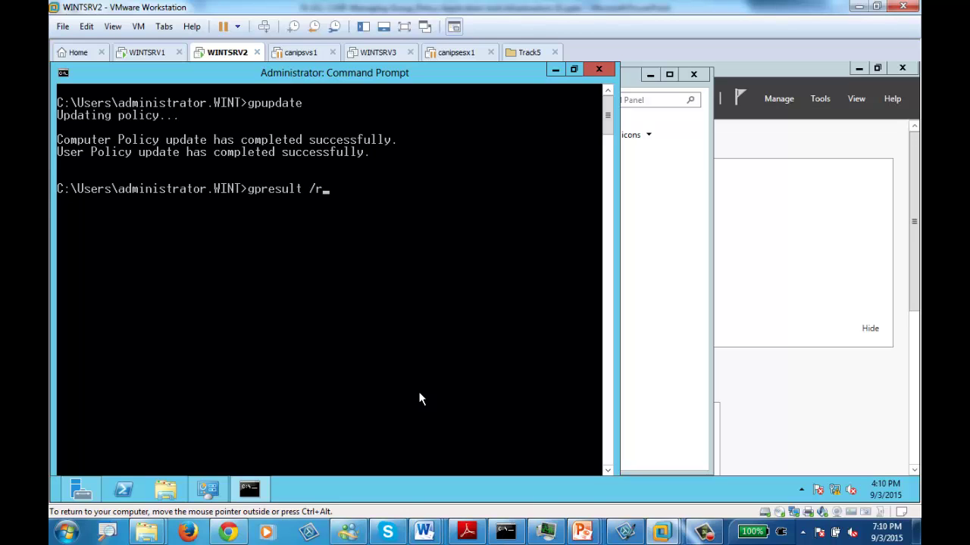
pyautogui.press('Return')
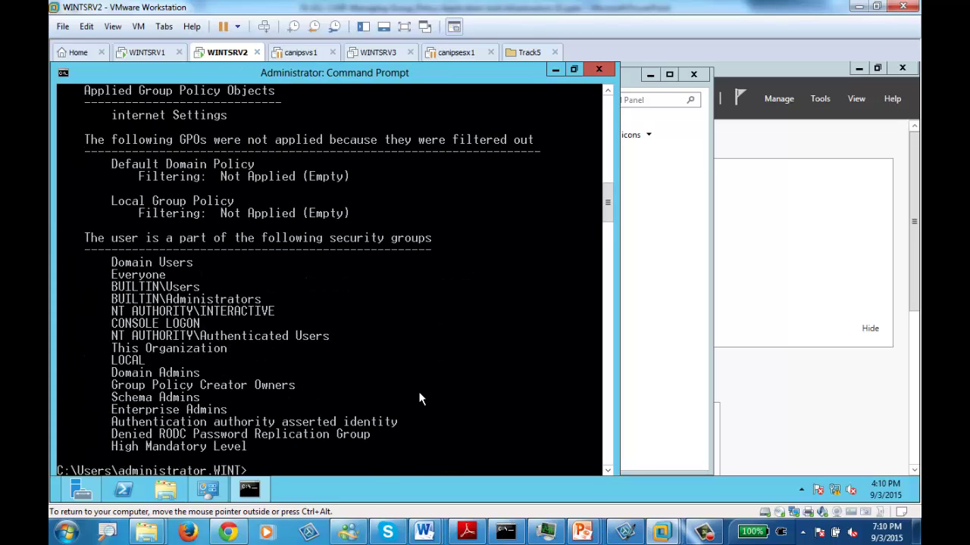
pyautogui.scroll(2, 293, 212)
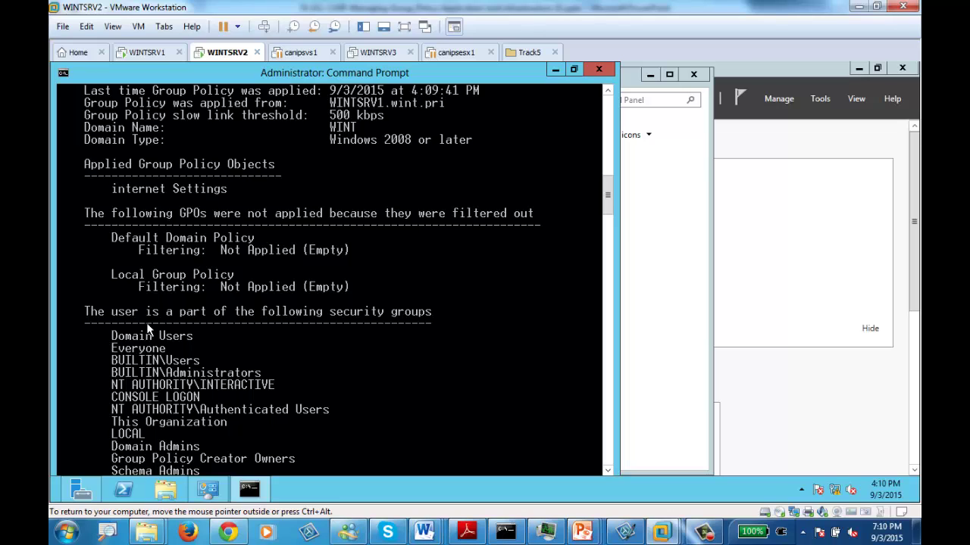
# - Check Internet Options' General and Advanced tabs for enforced home-page startup and history deletion on exit
pyautogui.click(207, 490)
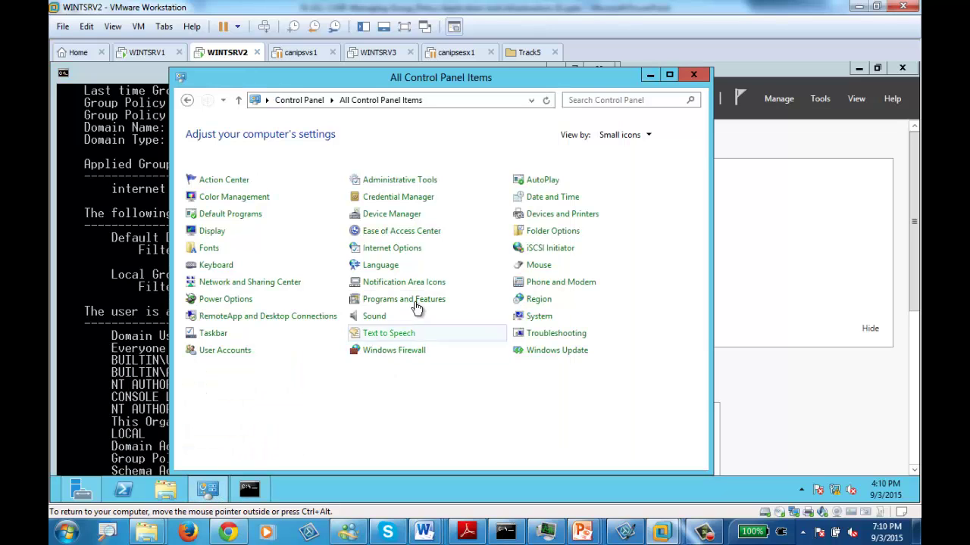
pyautogui.click(406, 256)
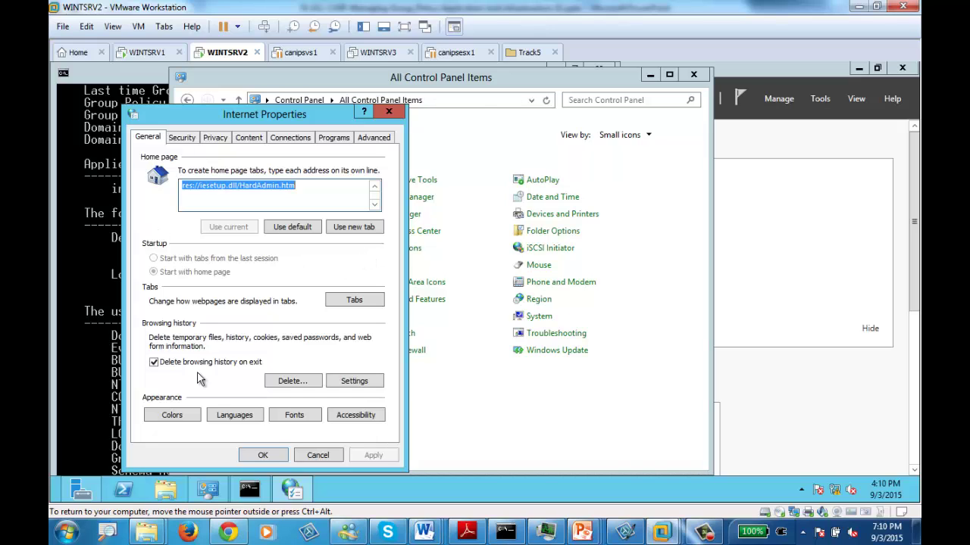
pyautogui.moveTo(292, 107); pyautogui.dragTo(474, 88)
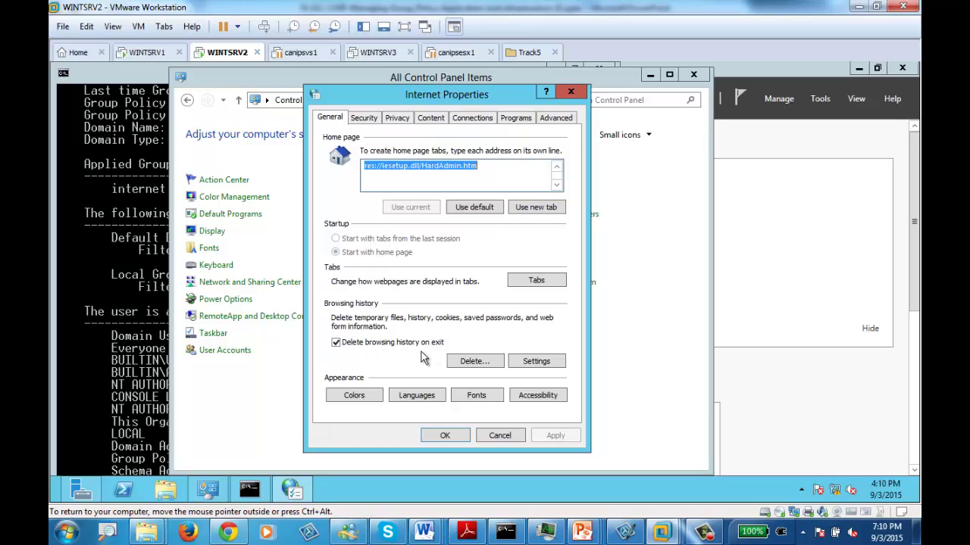
pyautogui.click(562, 119)
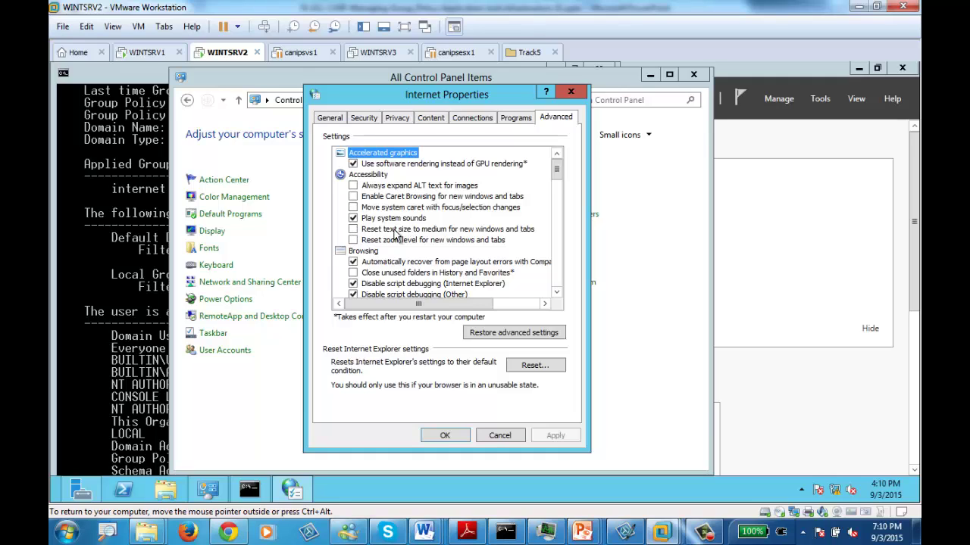
pyautogui.click(332, 120)
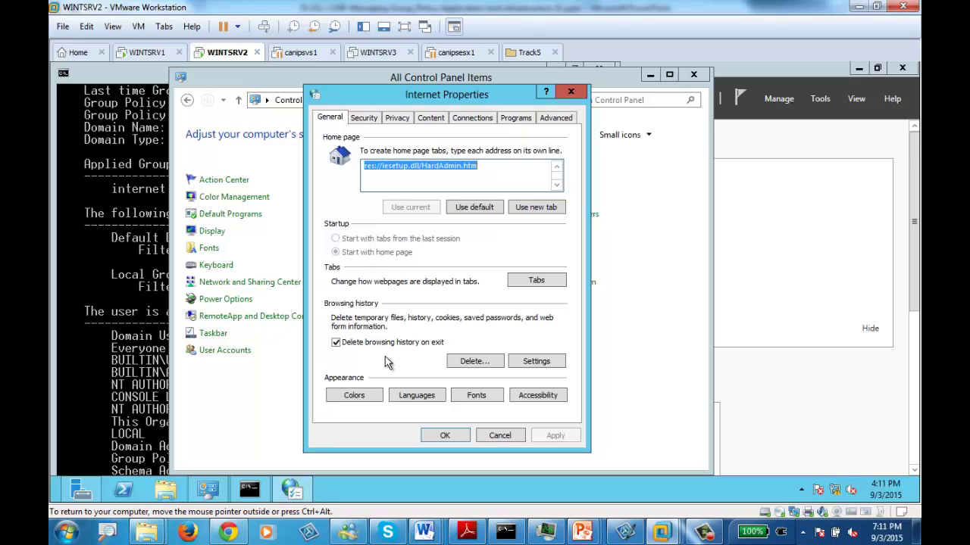
pyautogui.click(445, 436)
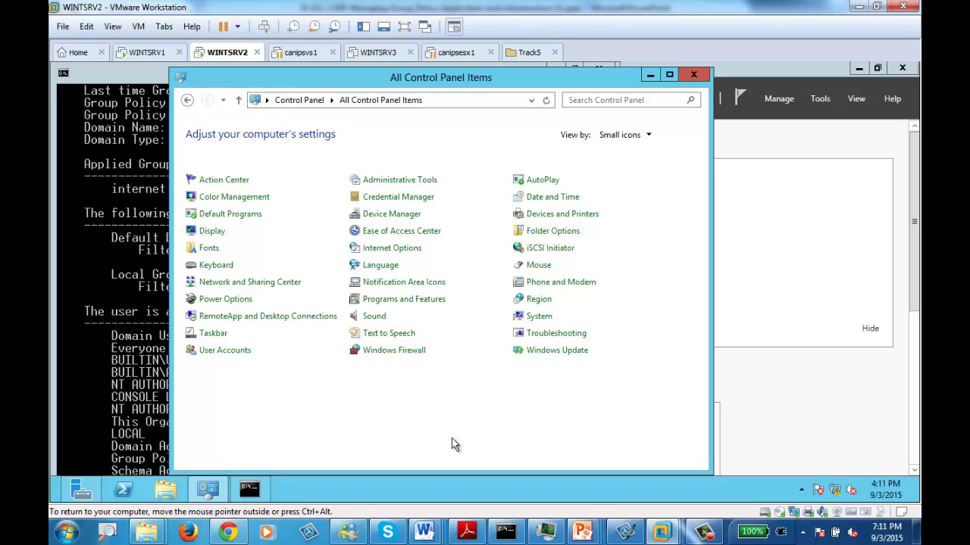
pyautogui.click(704, 533)
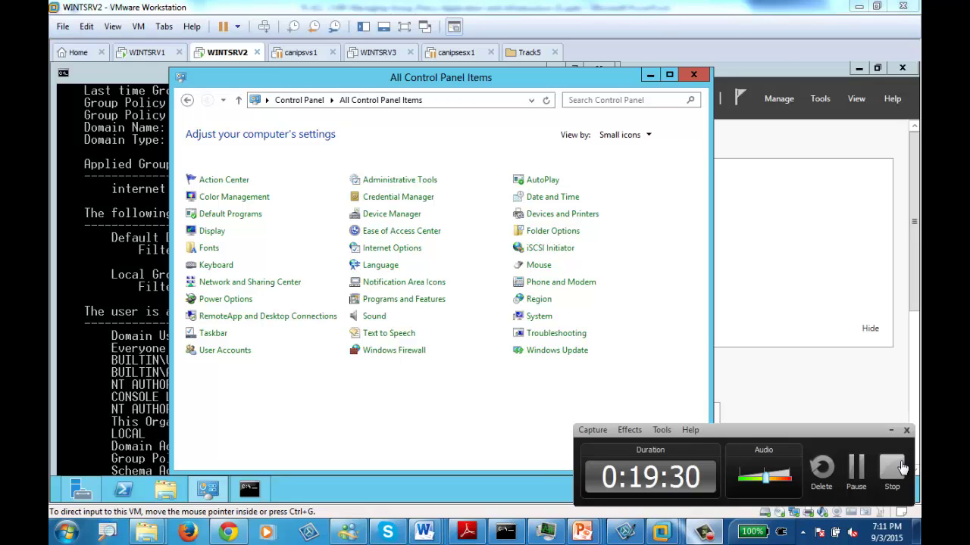